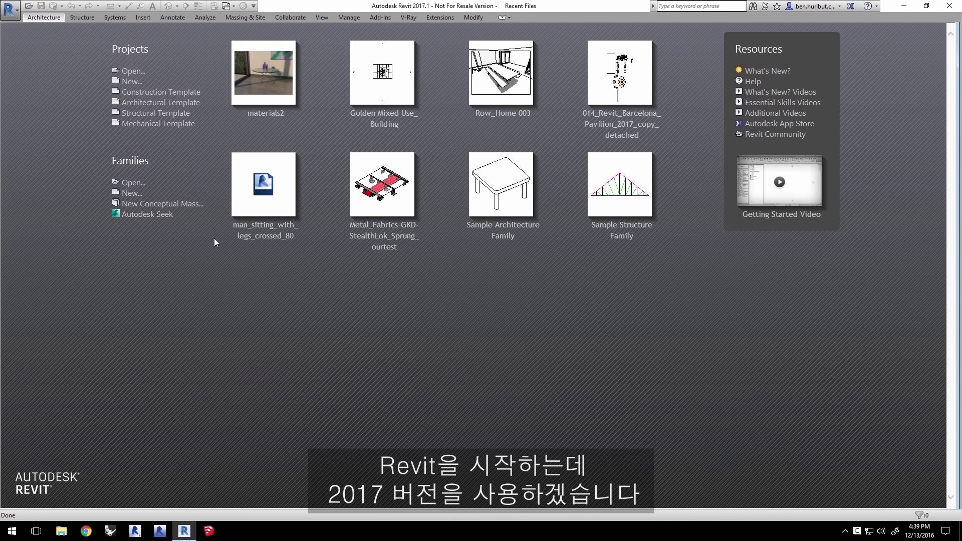
- Open the materials2.rvt project from the materials2 folder
{"action": "left_click", "coordinate": [133, 71]}
{"action": "scroll", "coordinate": [228, 264], "scroll_direction": "down", "scroll_amount": 1}
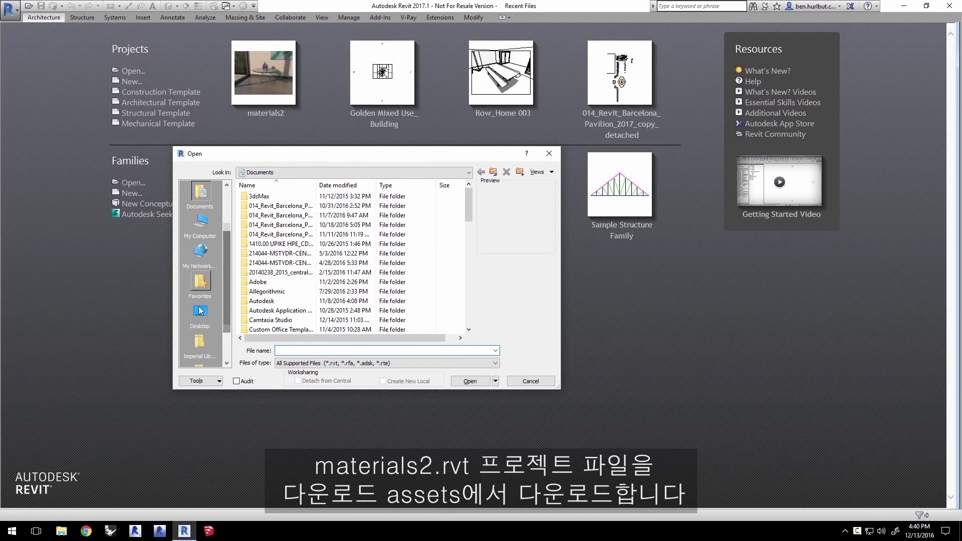
{"action": "left_click", "coordinate": [200, 281]}
{"action": "left_click", "coordinate": [265, 196]}
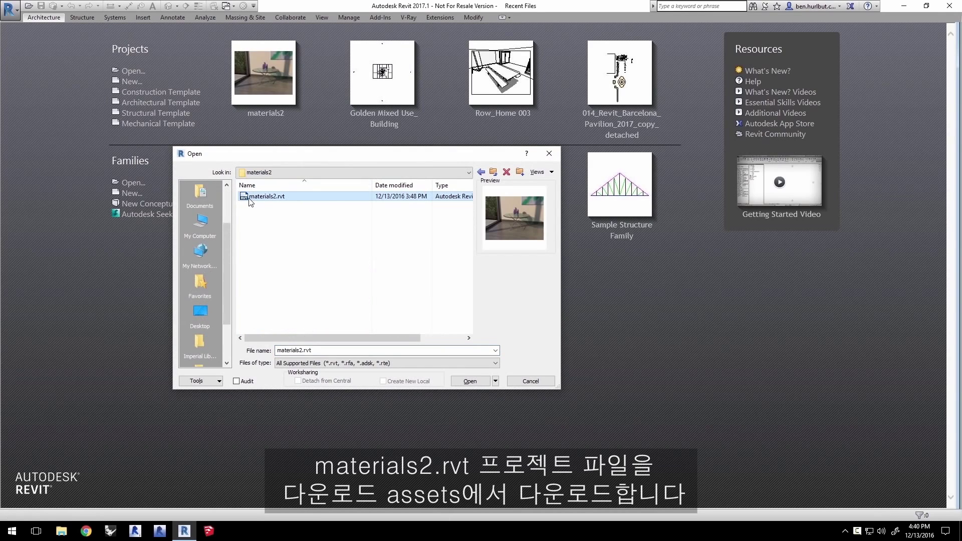
{"action": "left_click", "coordinate": [476, 384]}
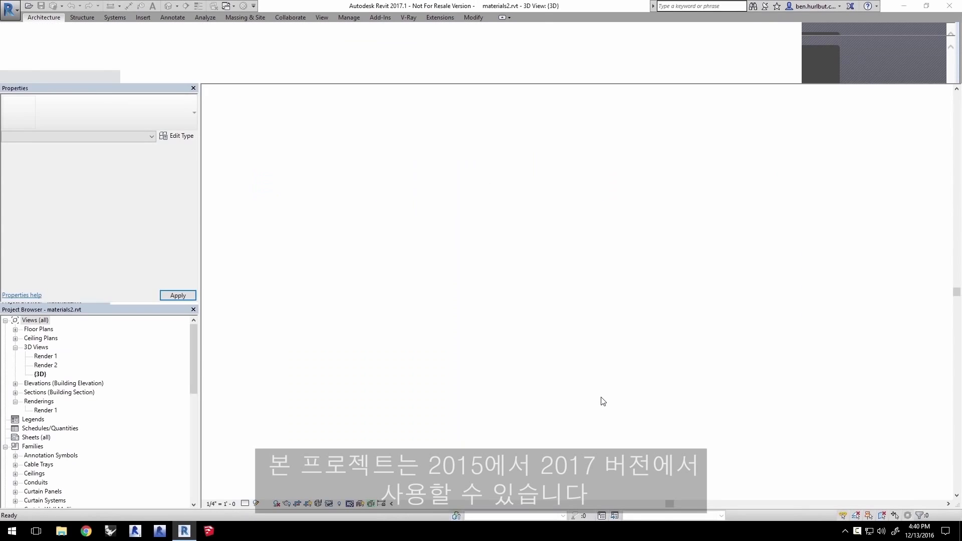
- Set the current V-Ray view to Render 1
{"action": "middle_click_drag", "start_coordinate": [549, 278], "coordinate": [603, 280], "text": "shift"}
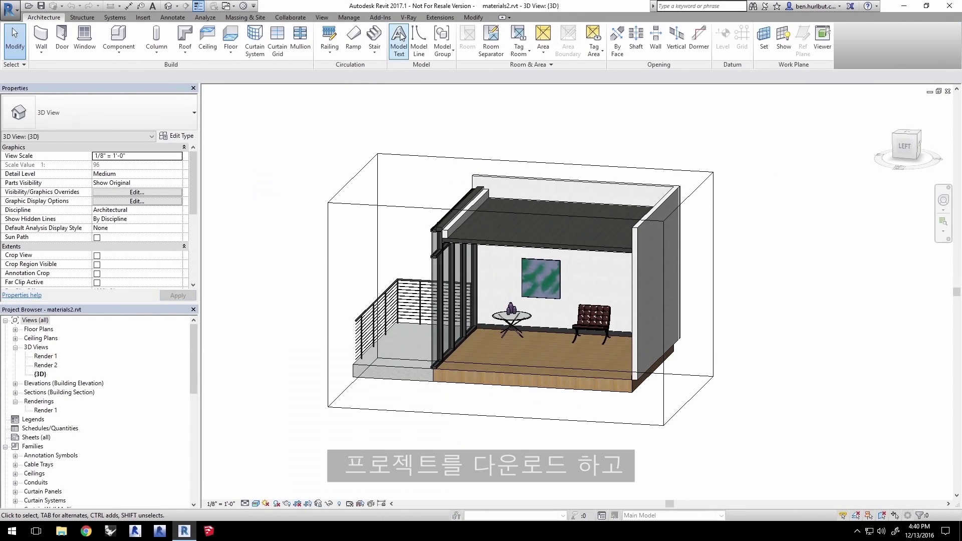
{"action": "left_click", "coordinate": [409, 17]}
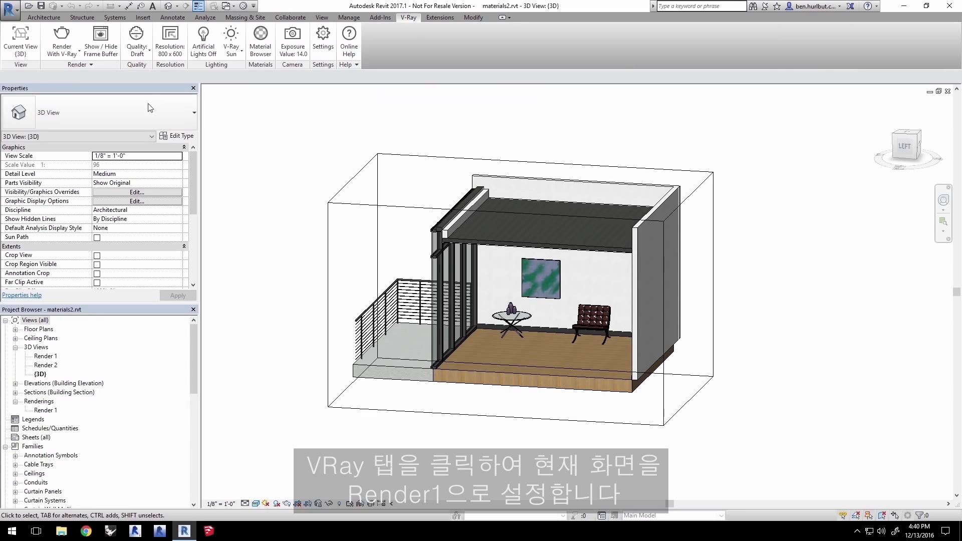
{"action": "left_click", "coordinate": [13, 55]}
{"action": "left_click", "coordinate": [22, 116]}
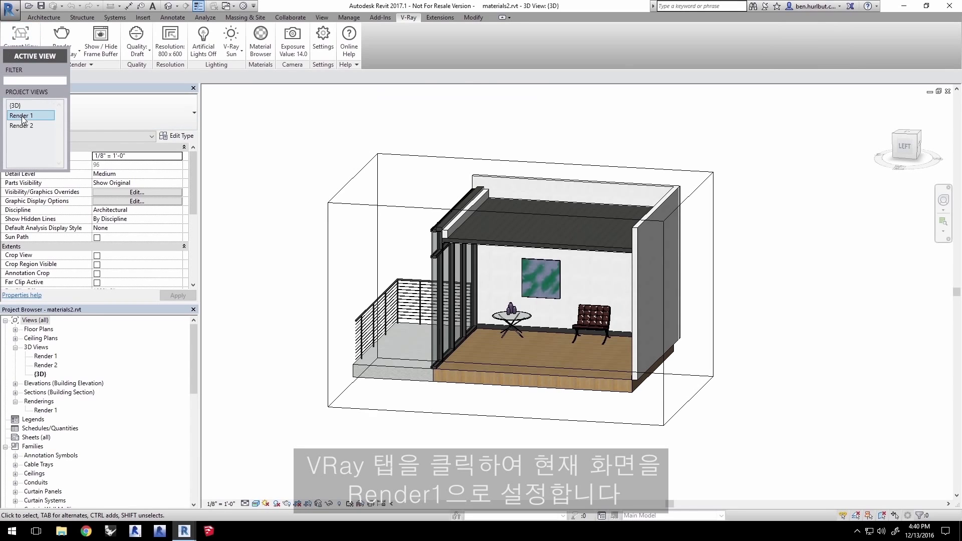
{"action": "left_click", "coordinate": [21, 116]}
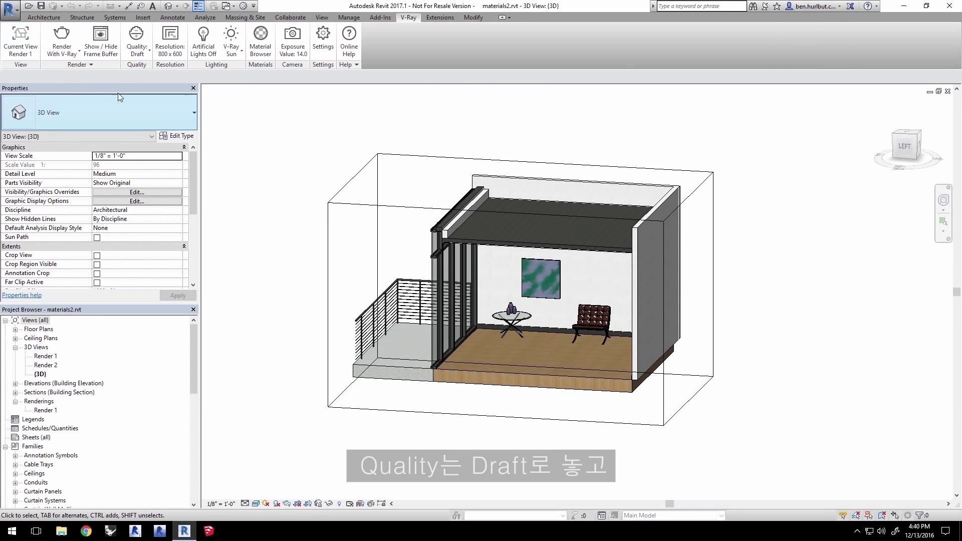
- Set the V-Ray resolution to the printer crop region at 96 DPI and render the view with V-Ray
{"action": "left_click", "coordinate": [171, 44]}
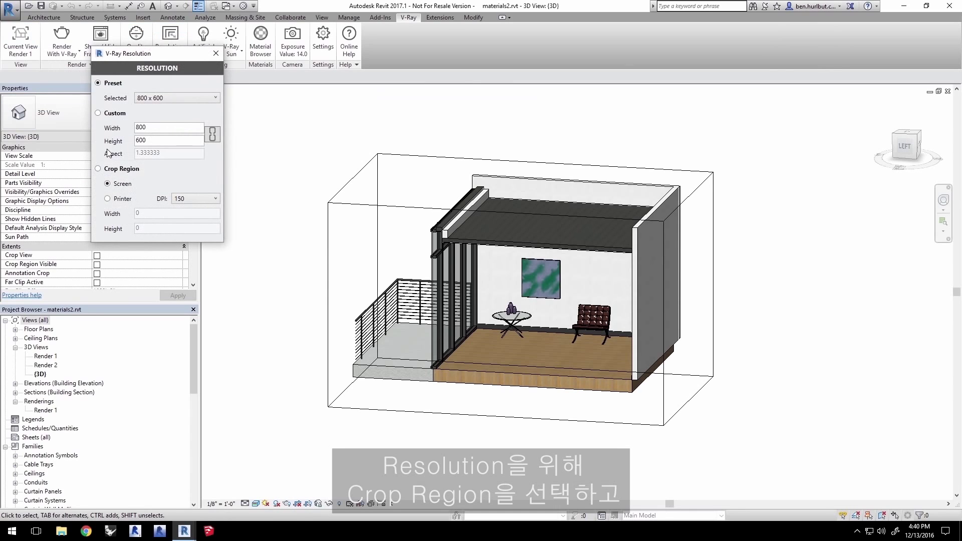
{"action": "left_click", "coordinate": [121, 199]}
{"action": "left_click", "coordinate": [196, 198]}
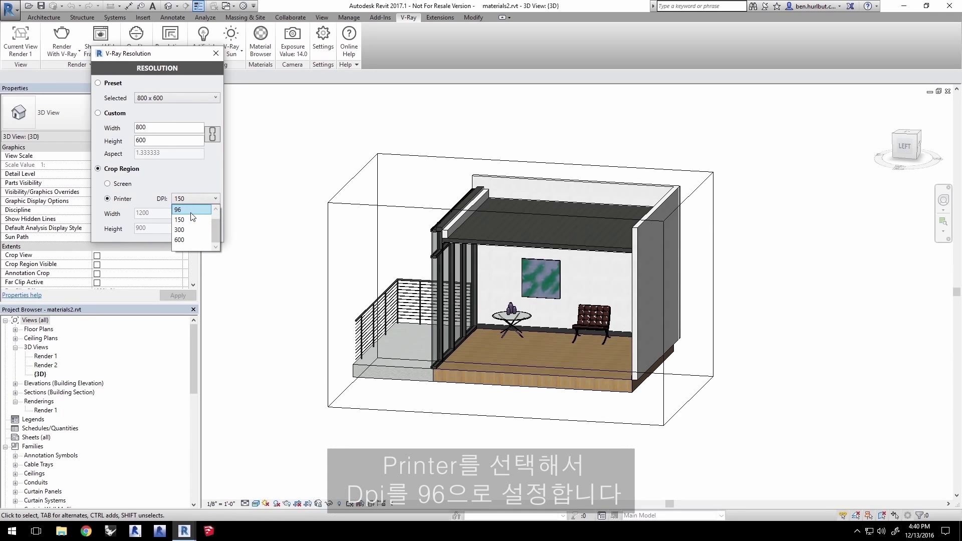
{"action": "left_click", "coordinate": [191, 210]}
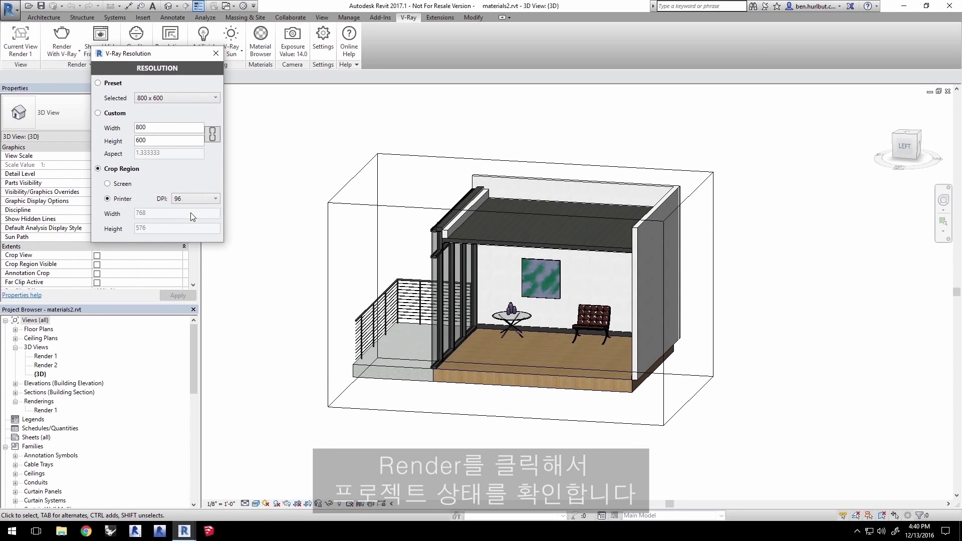
{"action": "left_click", "coordinate": [215, 53]}
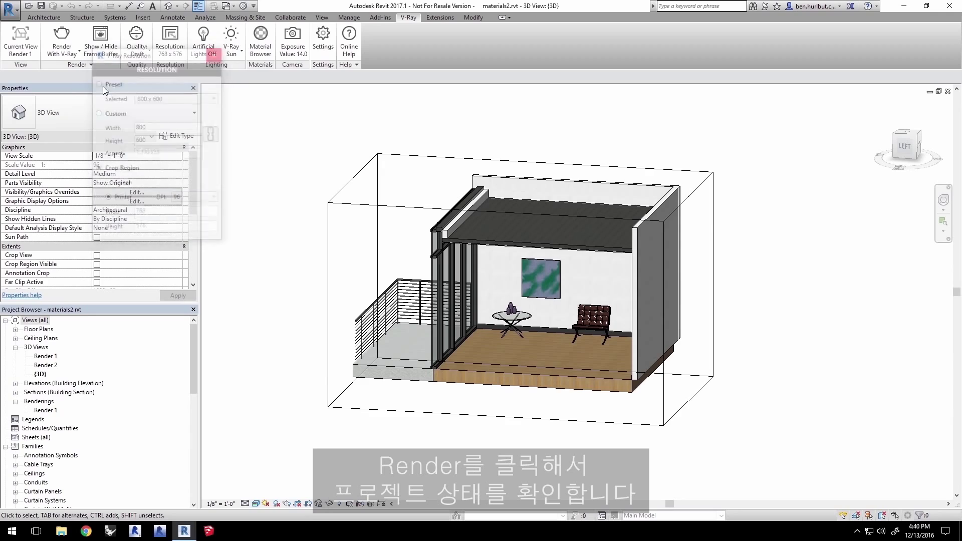
{"action": "left_click", "coordinate": [62, 33]}
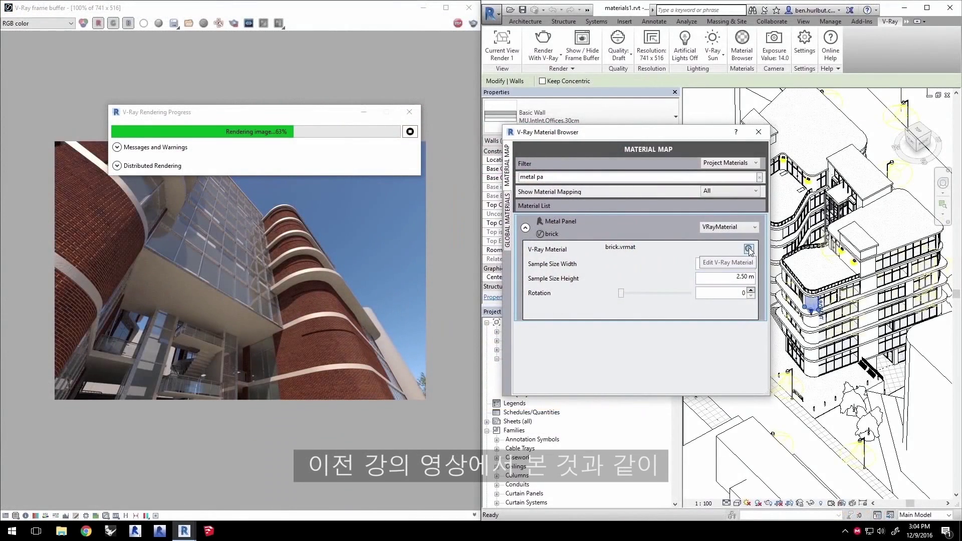
{"action": "left_click", "coordinate": [749, 249]}
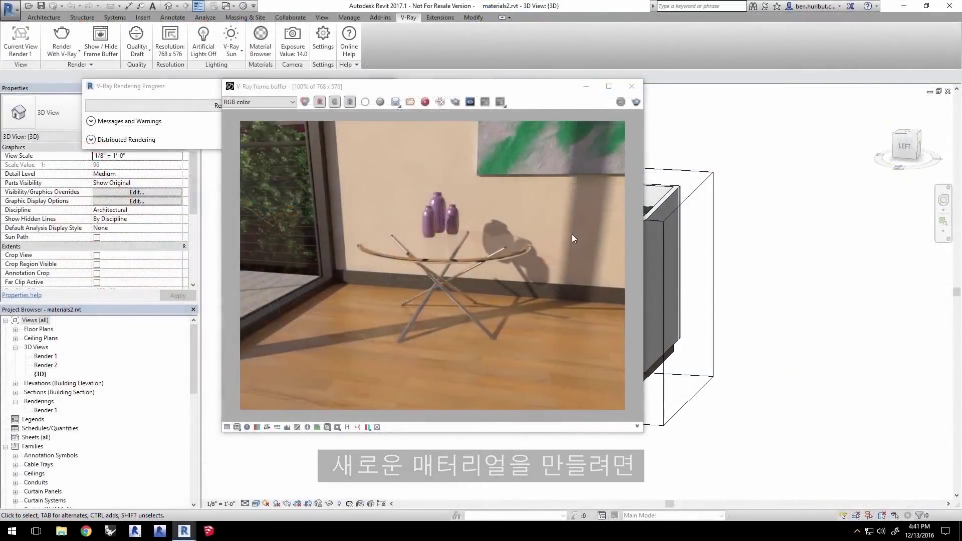
- Switch to File Explorer and launch vrmateditor.exe from C:\Program Files\Chaos Group\V-Ray\V-Ray 3.4 for Revit\content\vrmateditor
{"action": "key", "text": "super+e"}
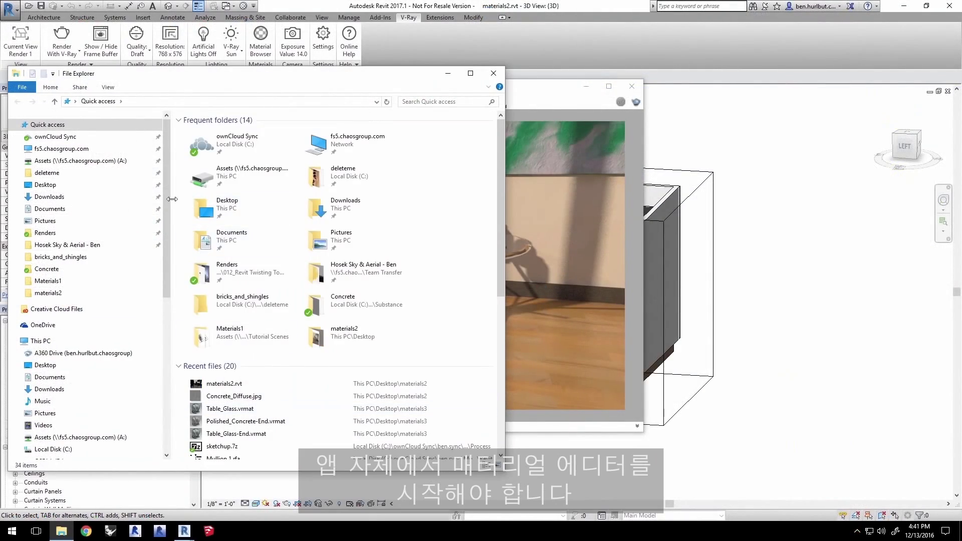
{"action": "left_click", "coordinate": [50, 449]}
{"action": "left_click", "coordinate": [240, 260]}
{"action": "double_click", "coordinate": [241, 260]}
{"action": "double_click", "coordinate": [276, 215]}
{"action": "double_click", "coordinate": [275, 142]}
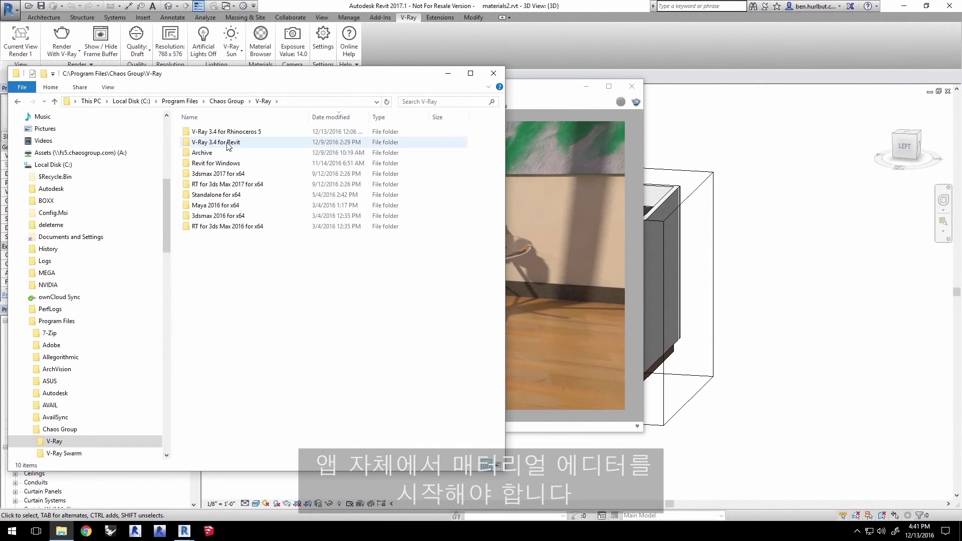
{"action": "double_click", "coordinate": [275, 152]}
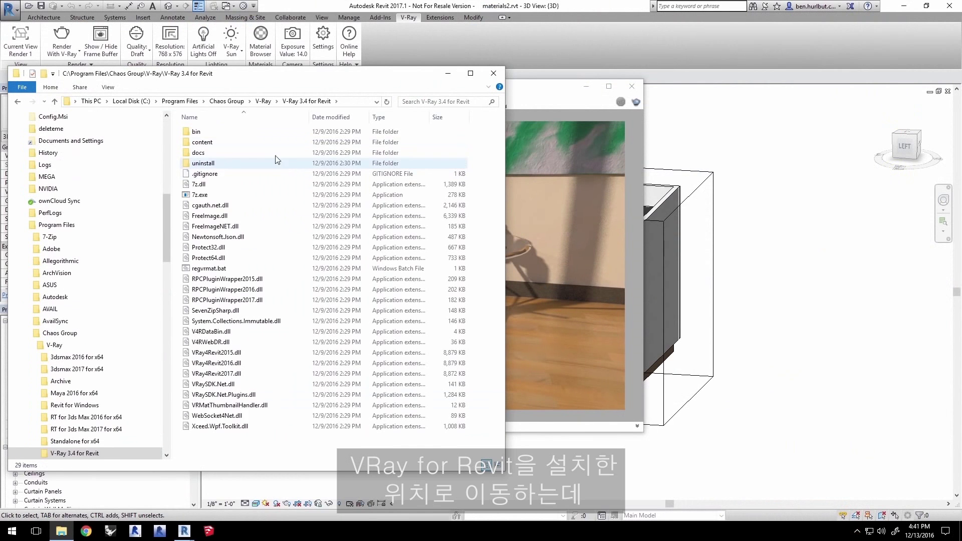
{"action": "double_click", "coordinate": [266, 142]}
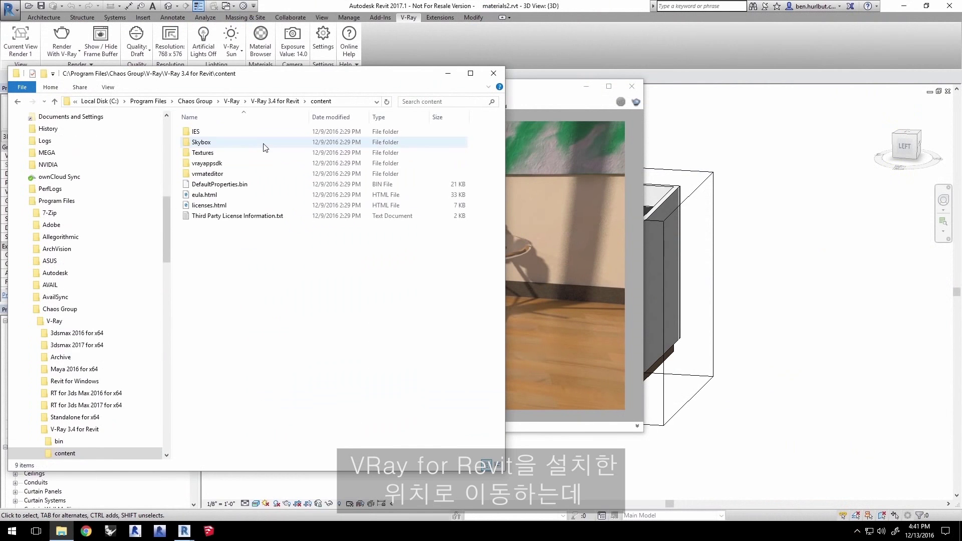
{"action": "double_click", "coordinate": [231, 174]}
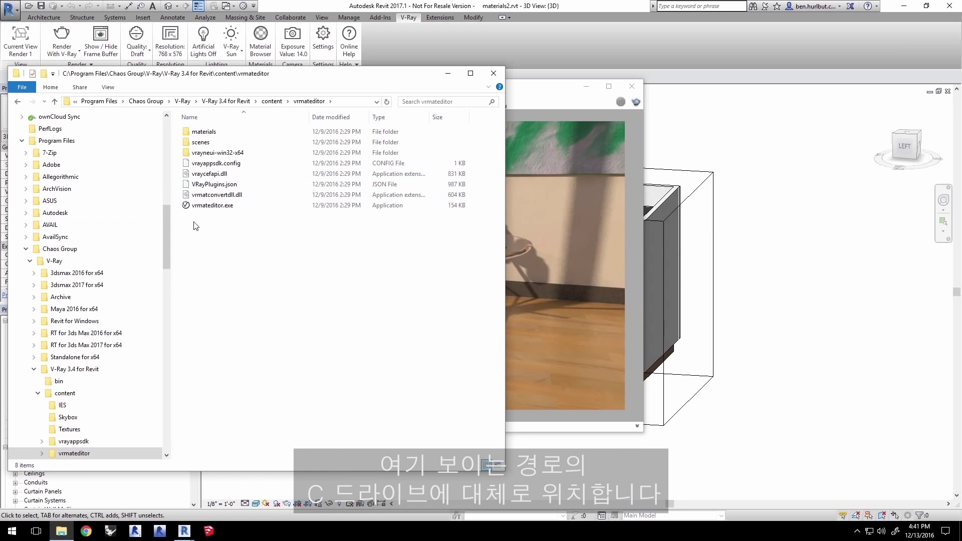
{"action": "left_click", "coordinate": [200, 208]}
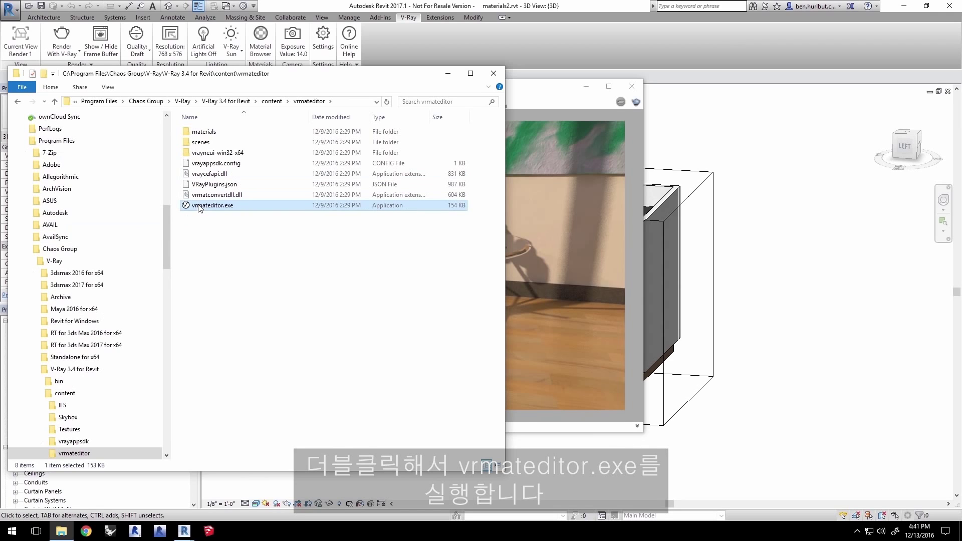
{"action": "double_click", "coordinate": [200, 206]}
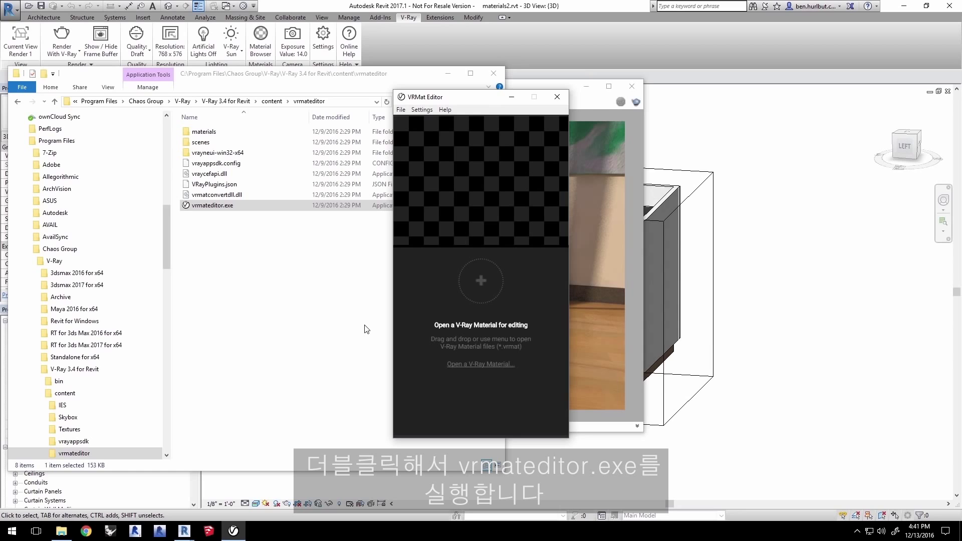
- Create a new V-Ray material in VRMat Editor and look over its basic and advanced parameters
{"action": "left_click", "coordinate": [401, 109]}
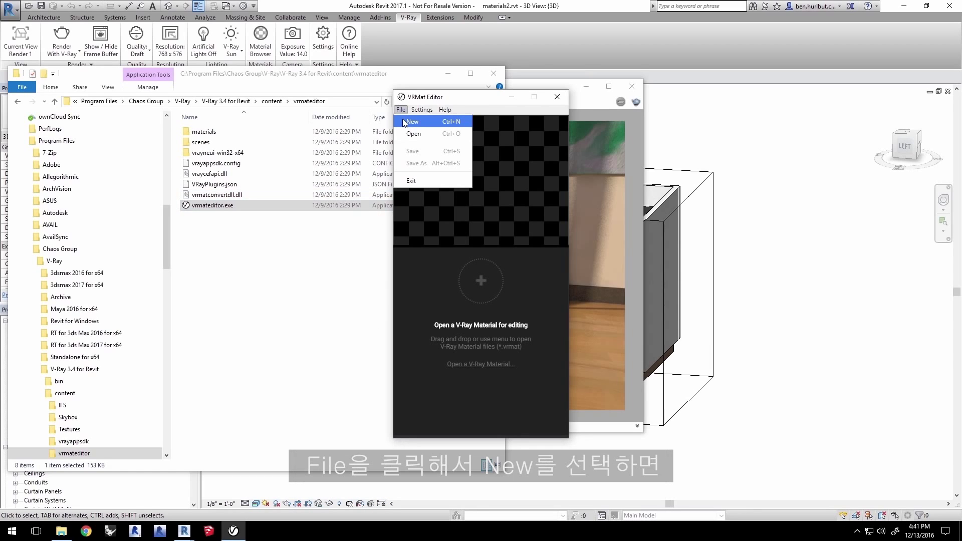
{"action": "left_click", "coordinate": [403, 122]}
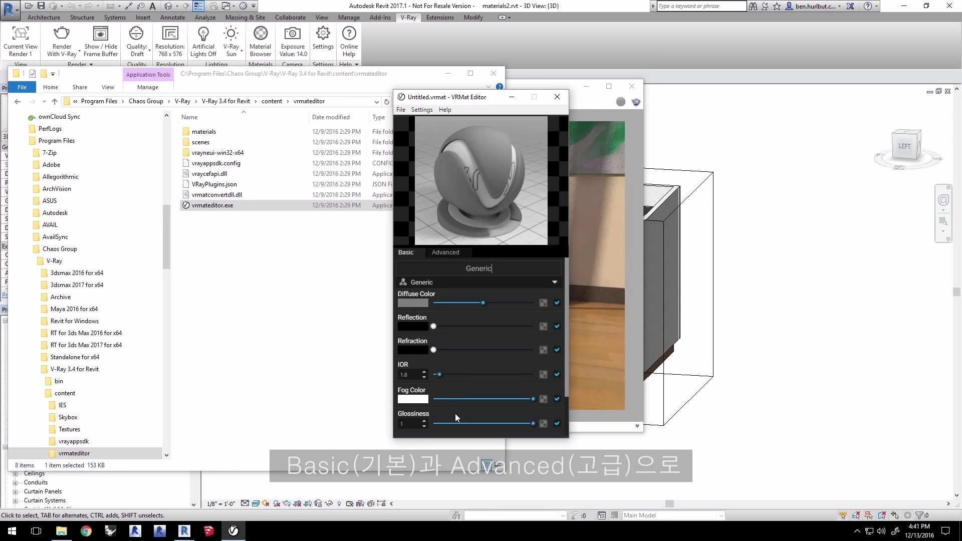
{"action": "left_click", "coordinate": [445, 254]}
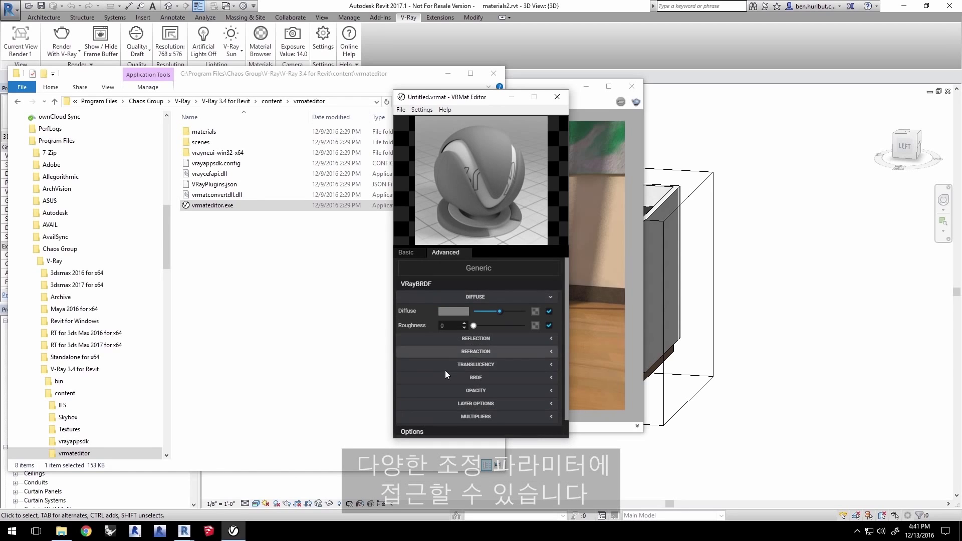
{"action": "left_click", "coordinate": [405, 253]}
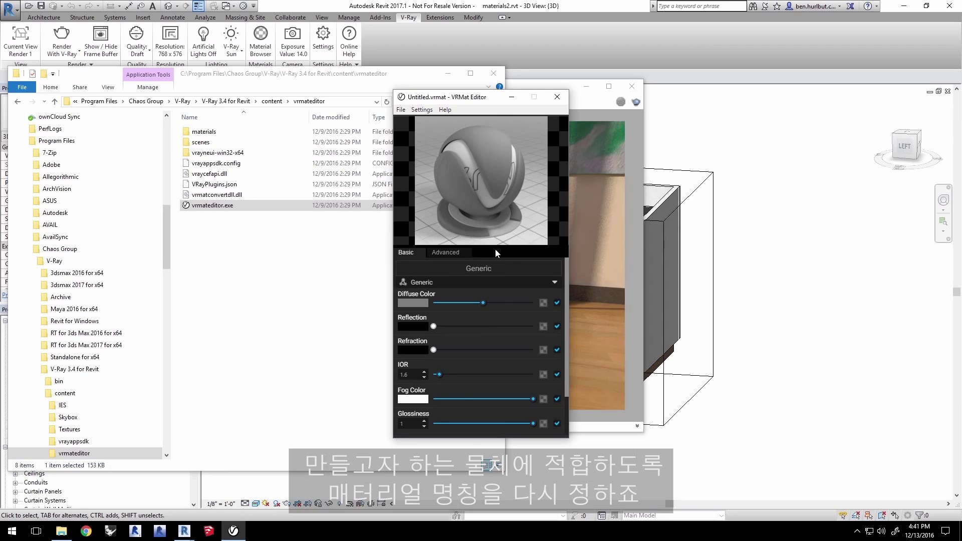
- Rename the new material as Table_Glass and set its type to Glass
{"action": "double_click", "coordinate": [493, 268]}
{"action": "type", "text": "Table_Glass"}
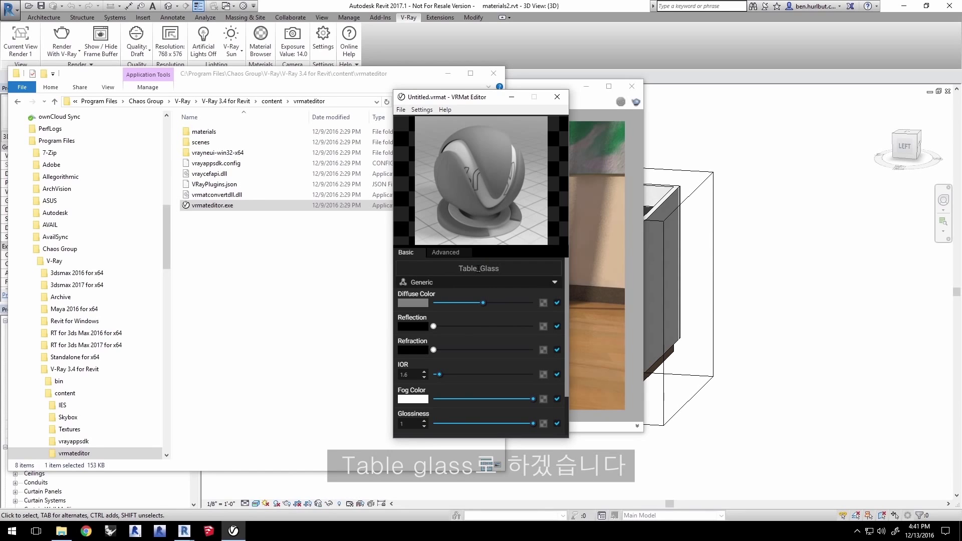
{"action": "left_click", "coordinate": [555, 283]}
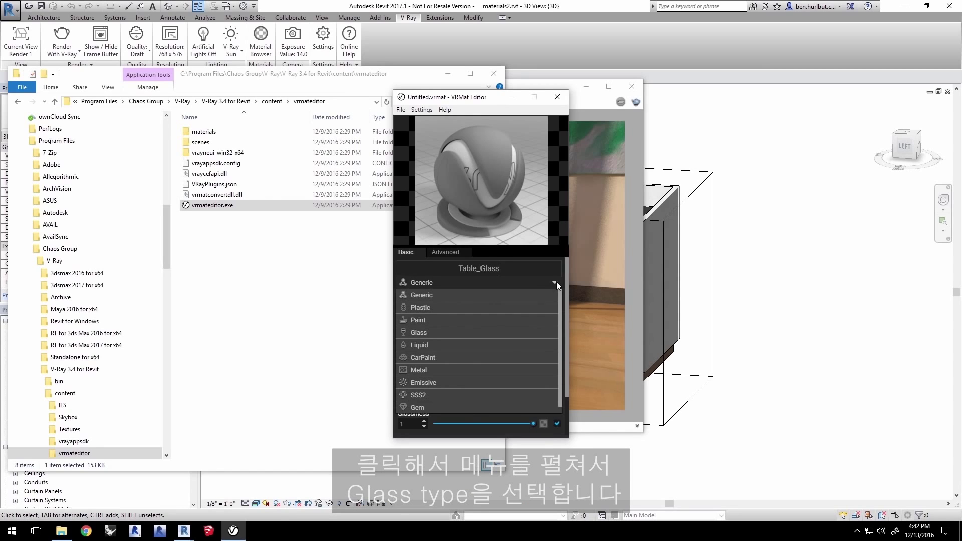
{"action": "left_click", "coordinate": [435, 332]}
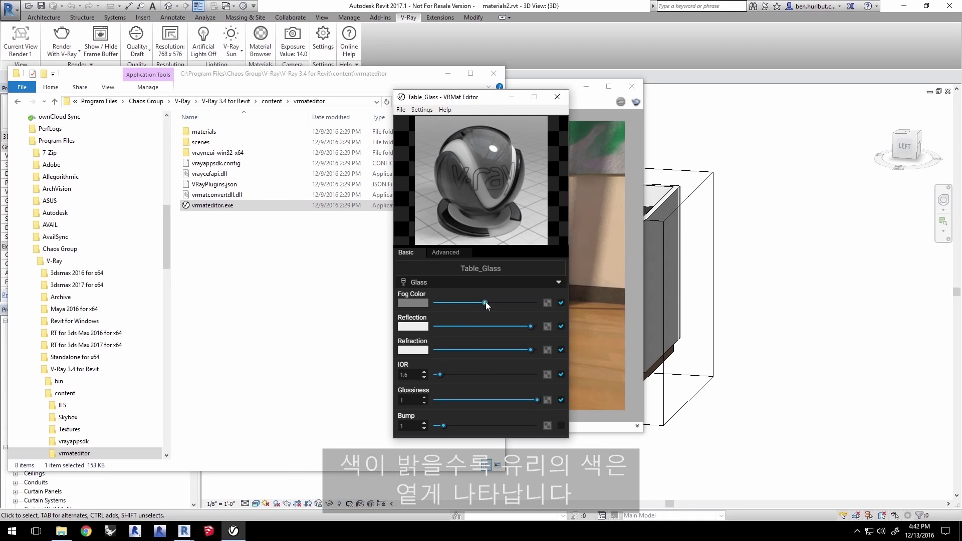
- Set the glass fog color to a light teal with hue 112, saturation 110 and luminance 190
{"action": "left_click_drag", "start_coordinate": [485, 304], "coordinate": [524, 304]}
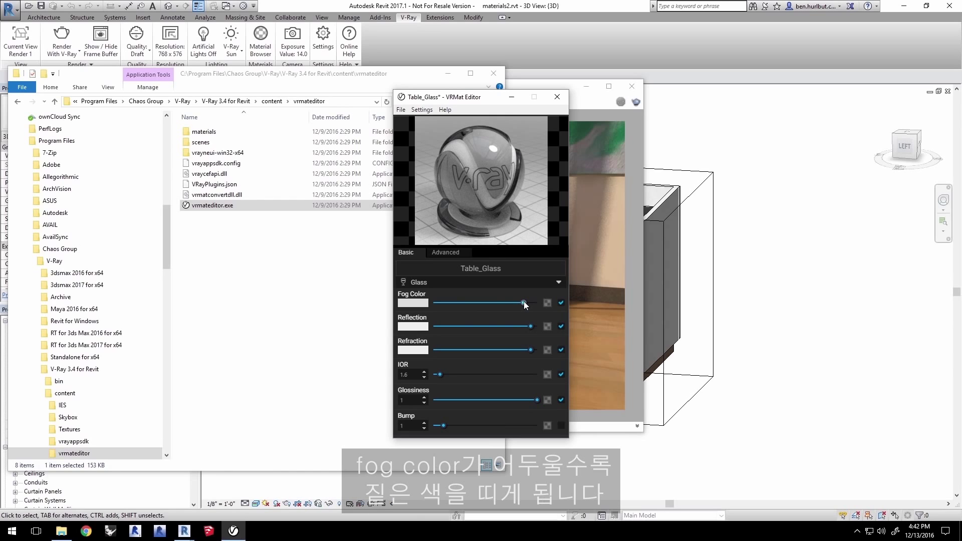
{"action": "left_click_drag", "start_coordinate": [524, 302], "coordinate": [494, 301]}
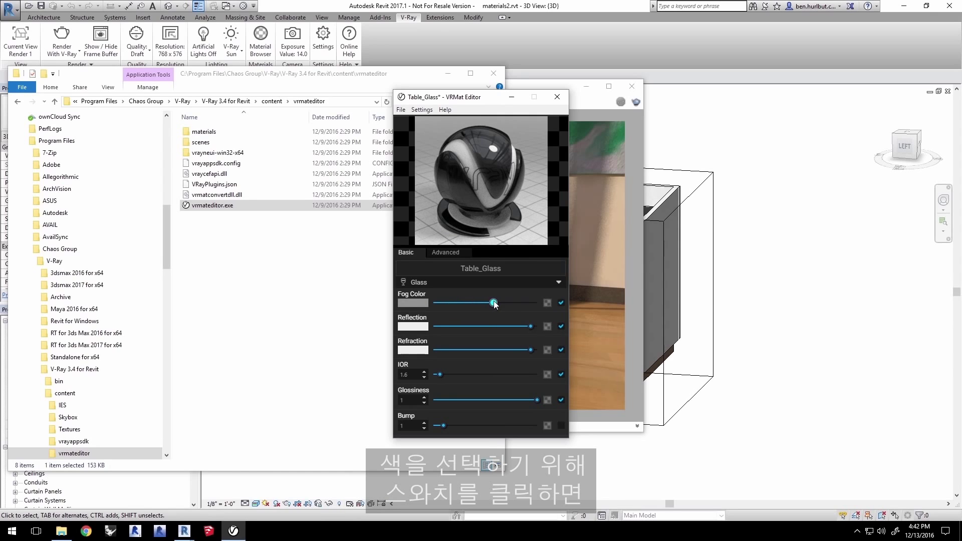
{"action": "left_click", "coordinate": [410, 301]}
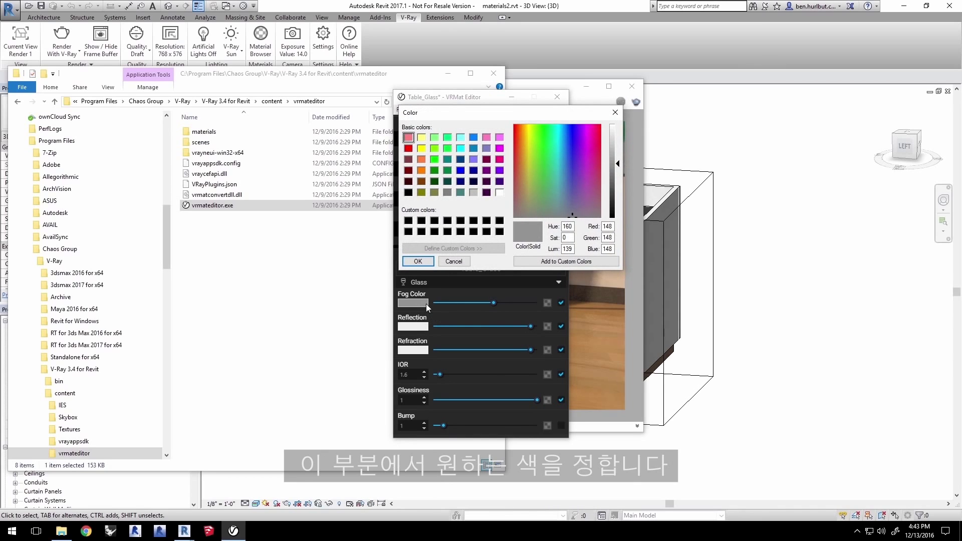
{"action": "left_click_drag", "start_coordinate": [580, 178], "coordinate": [555, 176]}
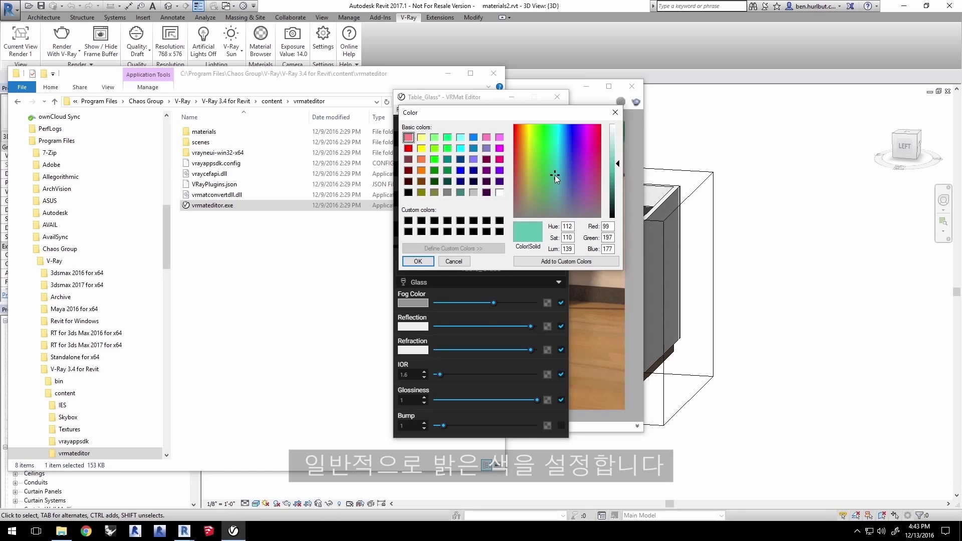
{"action": "left_click_drag", "start_coordinate": [619, 163], "coordinate": [620, 146]}
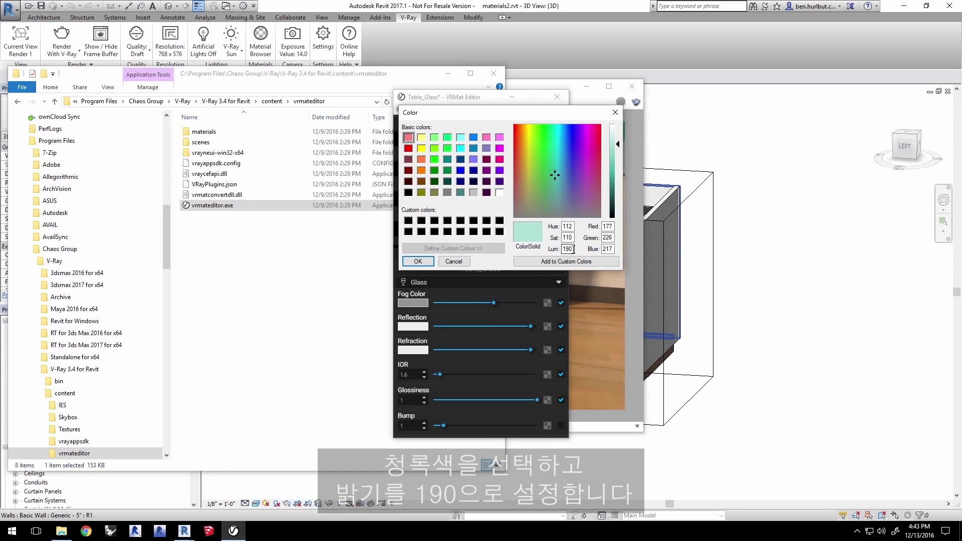
{"action": "left_click", "coordinate": [417, 262]}
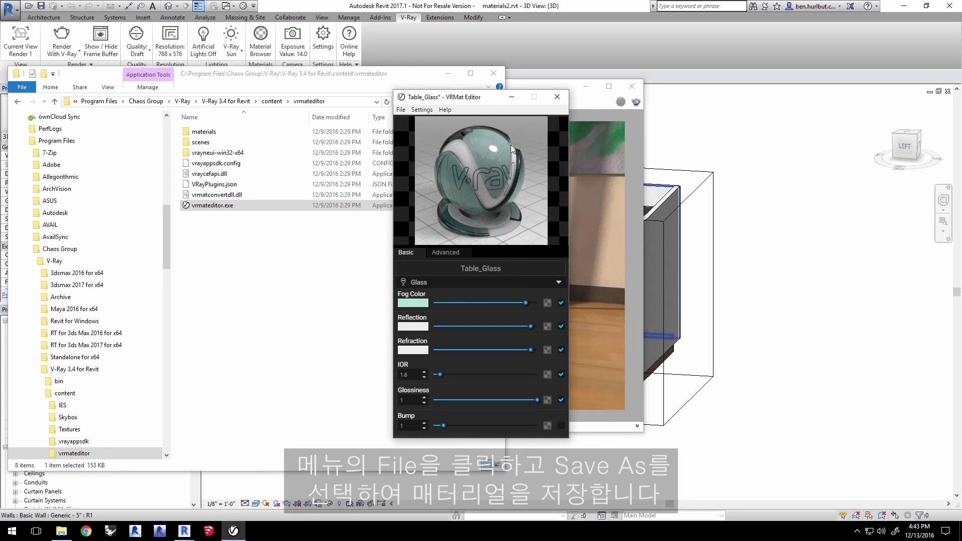
- Save the glass material as Table_Glass.vrmat in the materials2 folder on the Desktop
{"action": "left_click", "coordinate": [401, 109]}
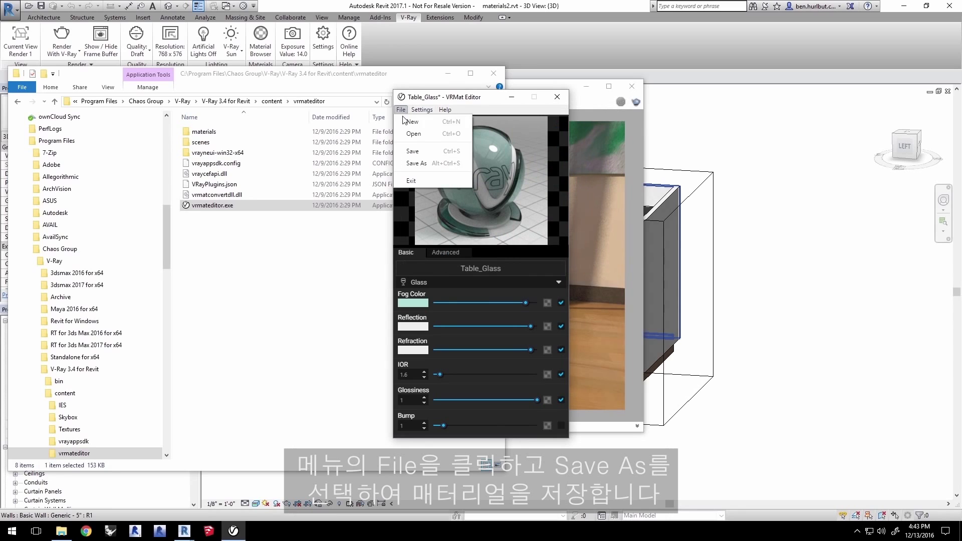
{"action": "left_click", "coordinate": [412, 164]}
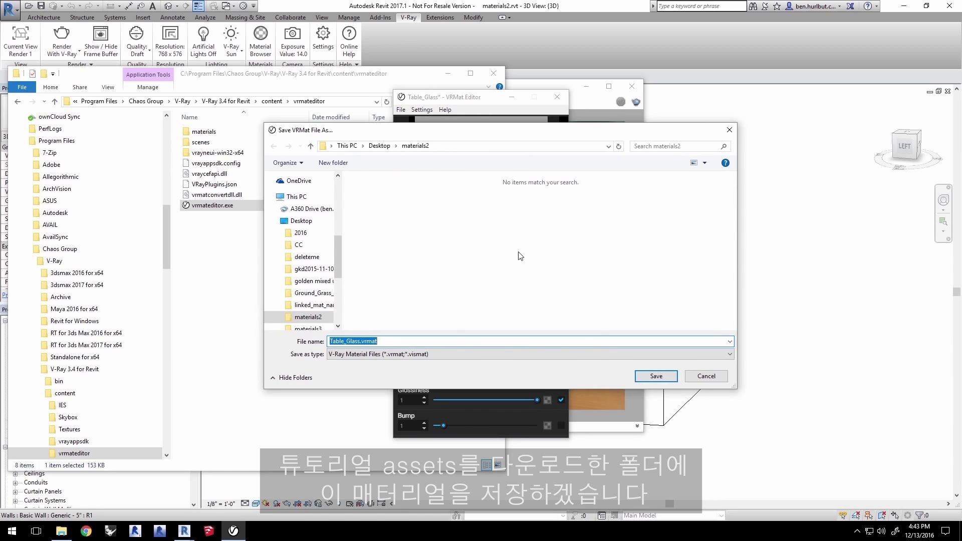
{"action": "left_click", "coordinate": [671, 374]}
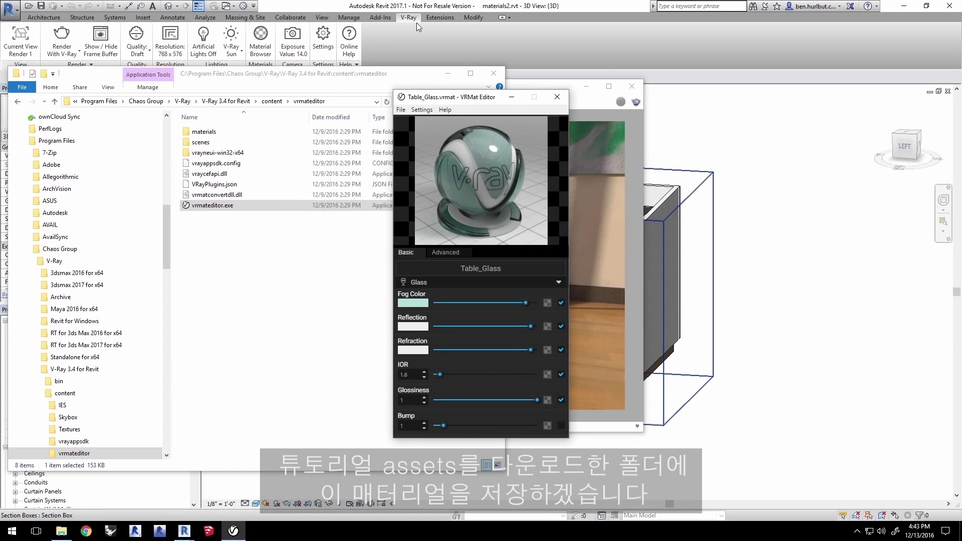
- Switch to Revit, open the V-Ray Material Browser and filter the project materials by "table"
{"action": "left_click", "coordinate": [384, 11]}
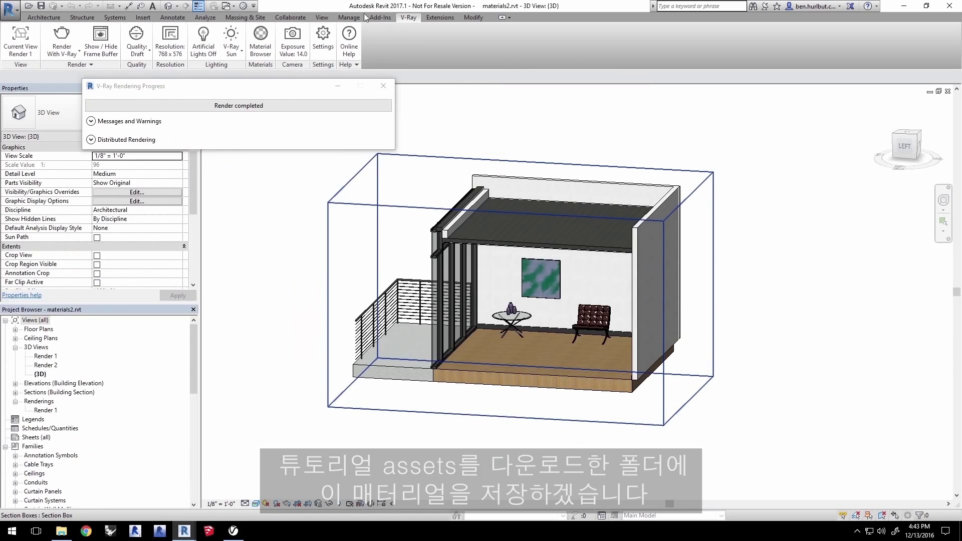
{"action": "left_click", "coordinate": [260, 36]}
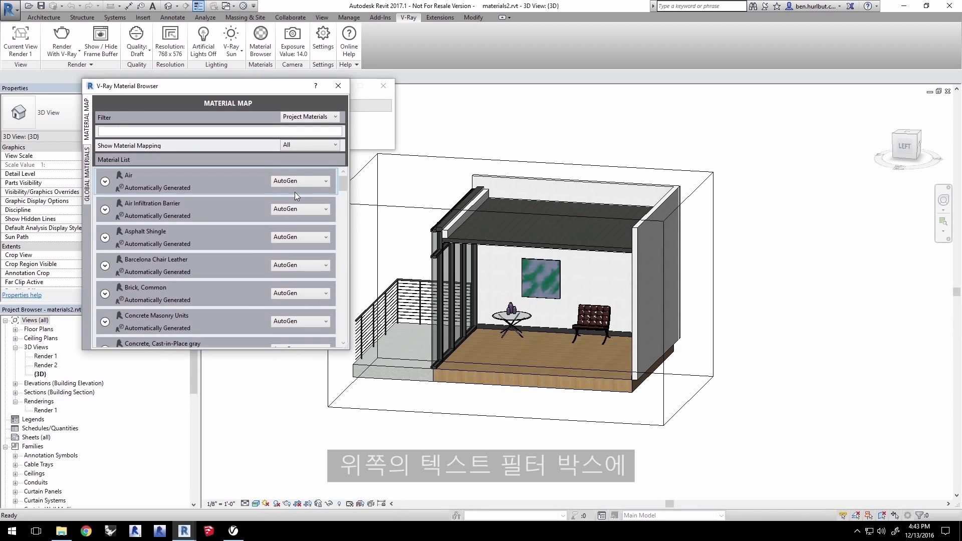
{"action": "left_click", "coordinate": [143, 130]}
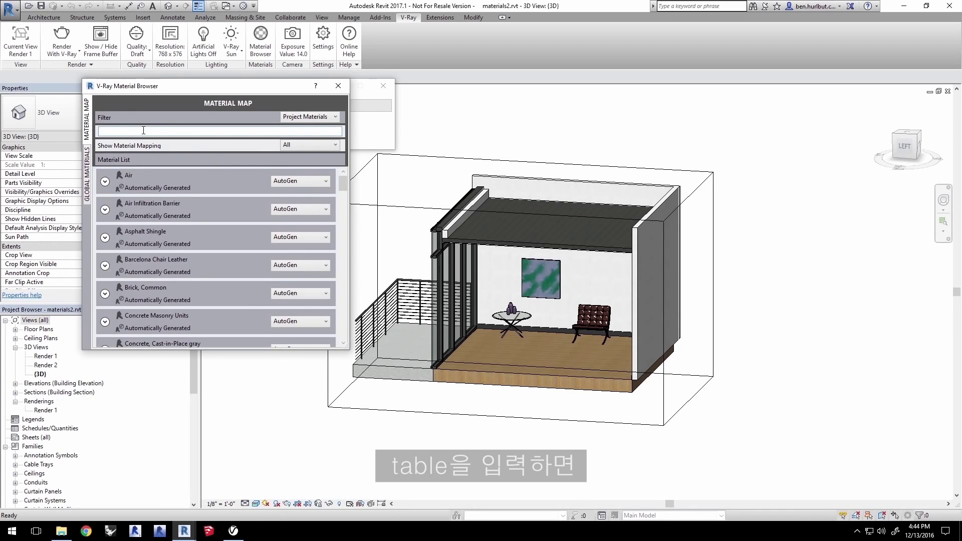
{"action": "type", "text": "table"}
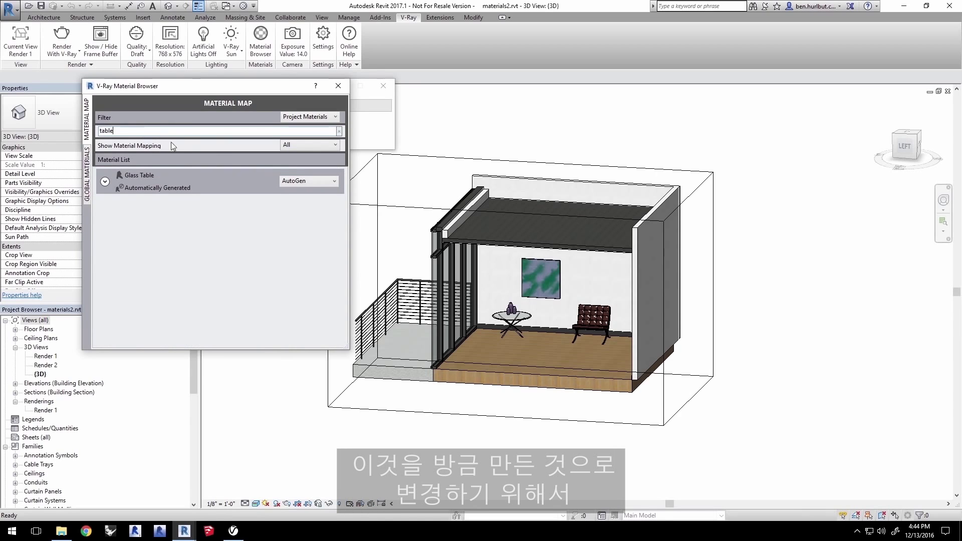
- Map the Glass Table material to a VRayMaterial using Table_Glass.vrmat from the Desktop's materials2 folder
{"action": "left_click", "coordinate": [310, 182]}
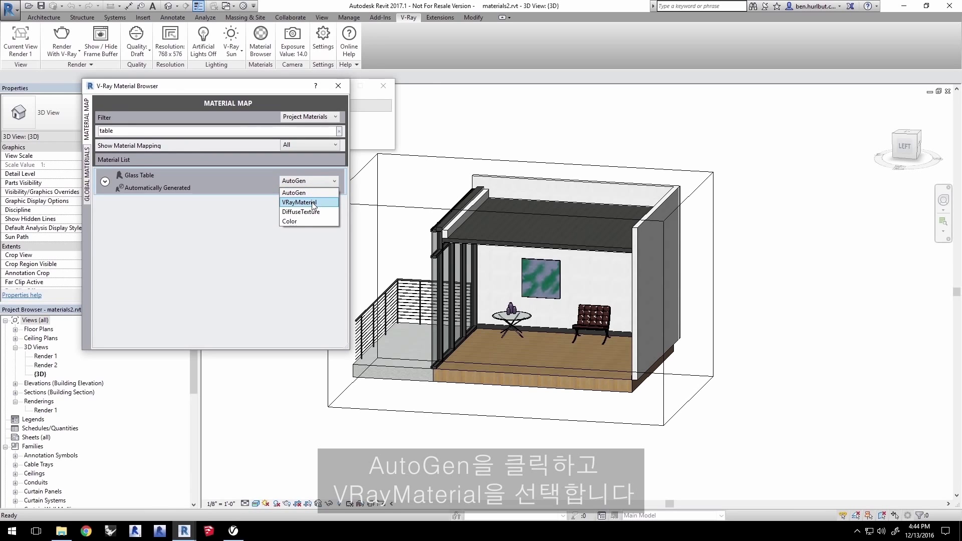
{"action": "left_click", "coordinate": [312, 202]}
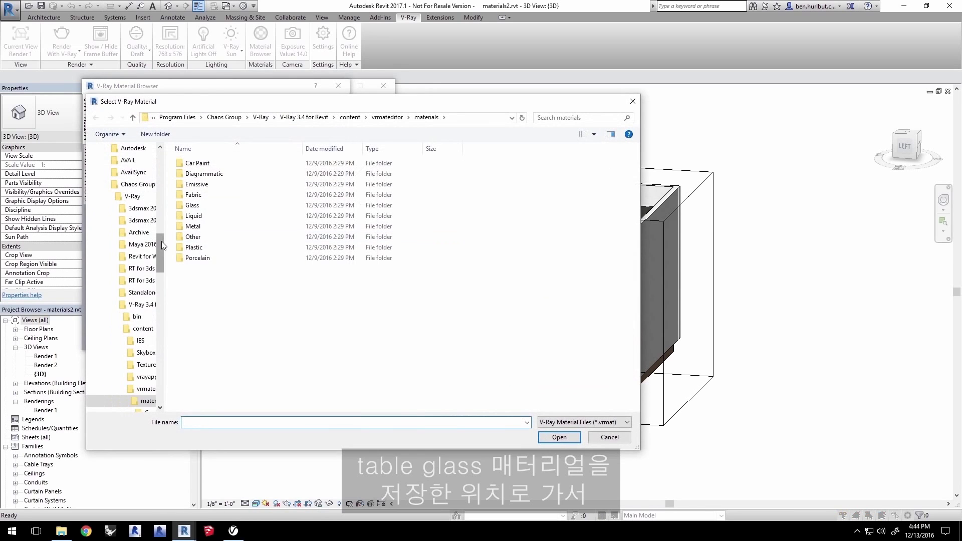
{"action": "left_click_drag", "start_coordinate": [162, 217], "coordinate": [160, 193]}
{"action": "left_click", "coordinate": [124, 176]}
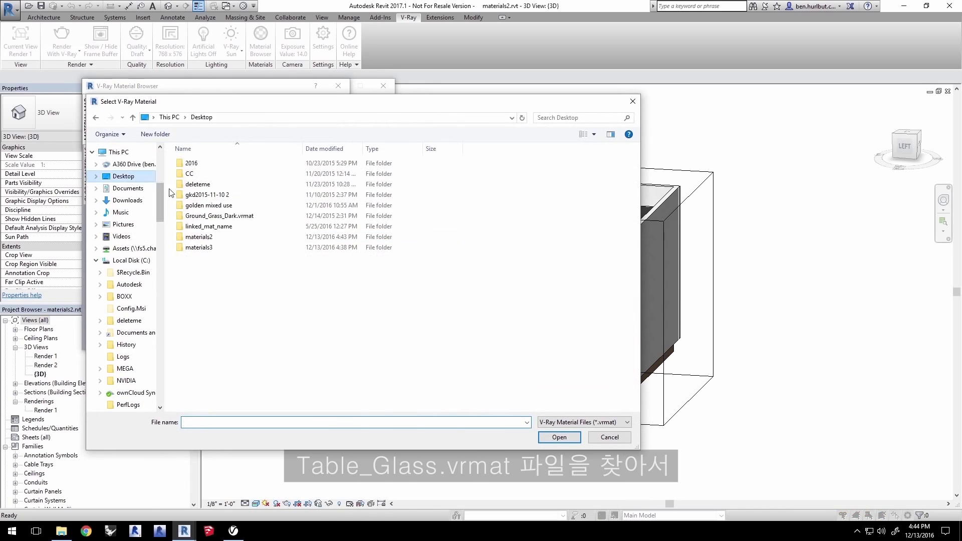
{"action": "double_click", "coordinate": [200, 236]}
{"action": "left_click", "coordinate": [198, 178]}
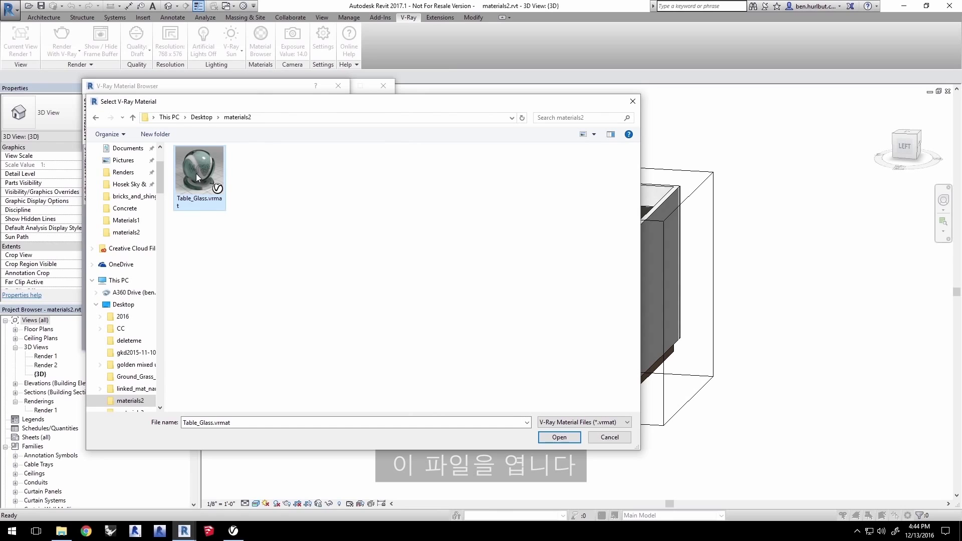
{"action": "left_click", "coordinate": [559, 437]}
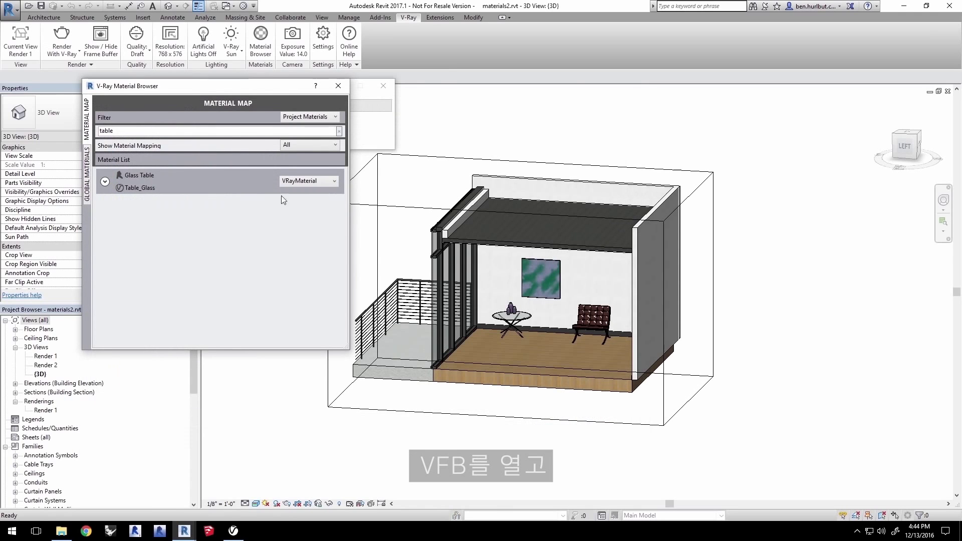
- Show the V-Ray frame buffer, render only a region around the glass table, and turn region rendering off
{"action": "left_click", "coordinate": [93, 41]}
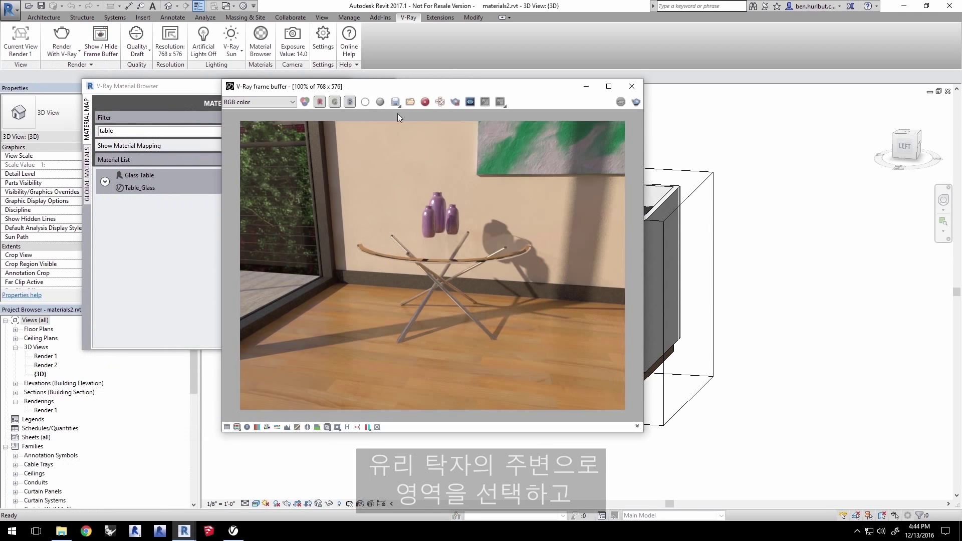
{"action": "left_click", "coordinate": [455, 102]}
{"action": "left_click_drag", "start_coordinate": [352, 206], "coordinate": [640, 328]}
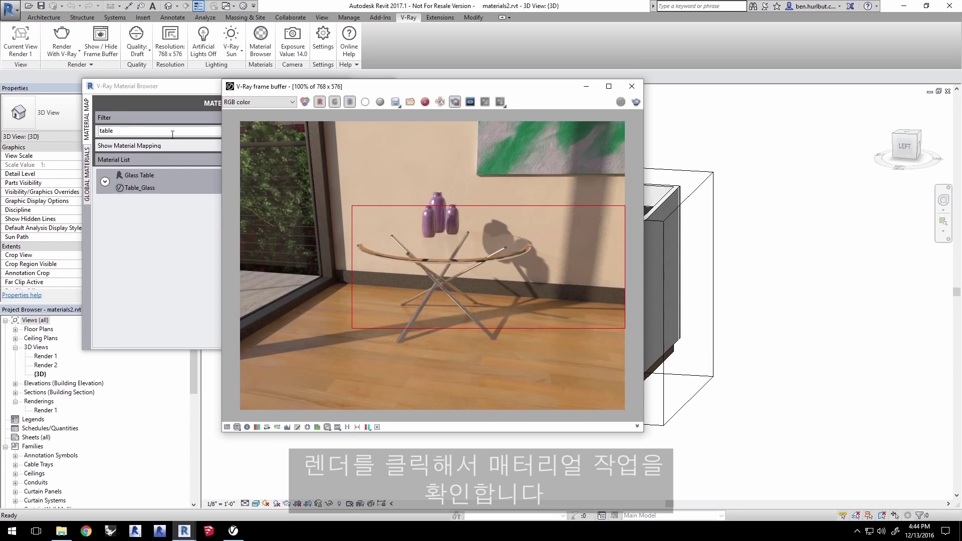
{"action": "left_click", "coordinate": [62, 41]}
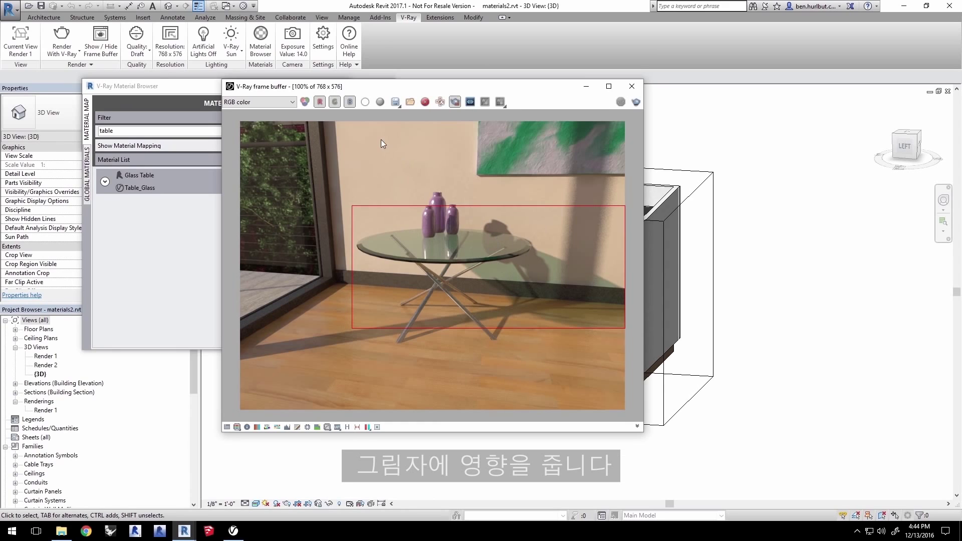
{"action": "left_click", "coordinate": [454, 103]}
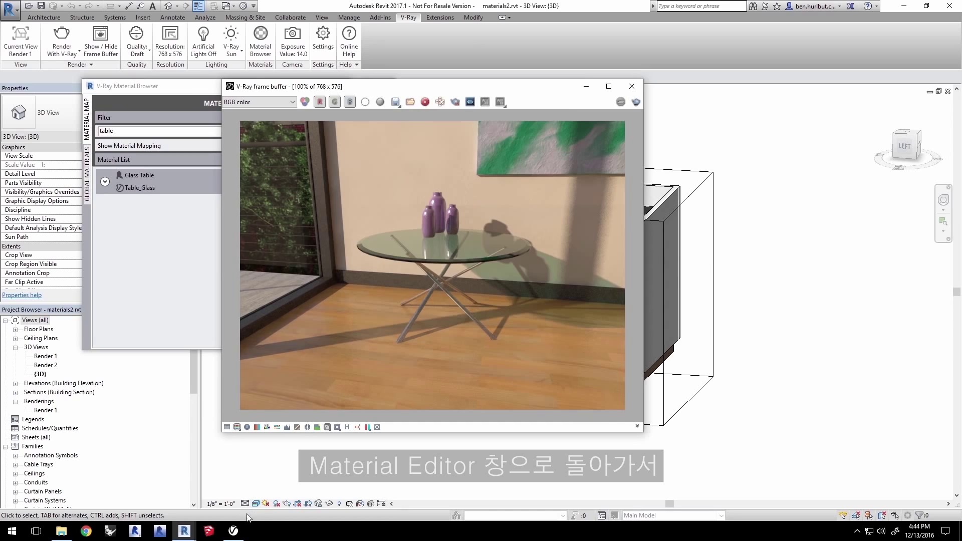
- Switch to VRMat Editor and create a new Generic material named Polished_Concrete
{"action": "left_click", "coordinate": [233, 530]}
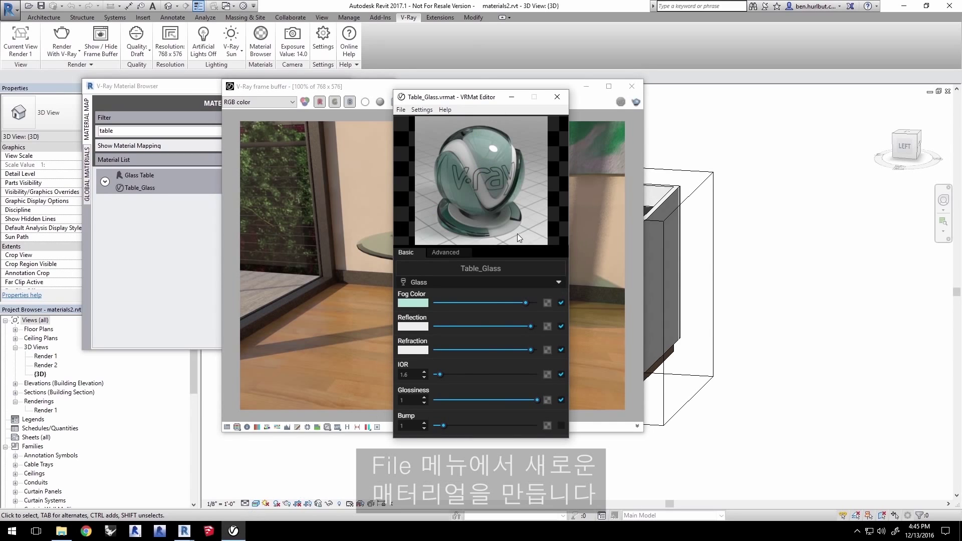
{"action": "left_click", "coordinate": [400, 110]}
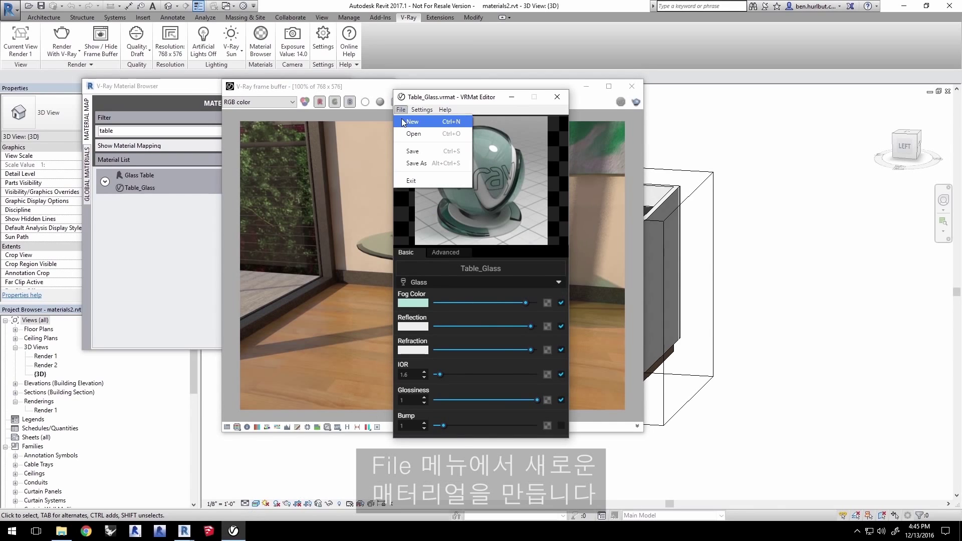
{"action": "left_click", "coordinate": [402, 121]}
{"action": "double_click", "coordinate": [461, 268]}
{"action": "type", "text": "Poli"}
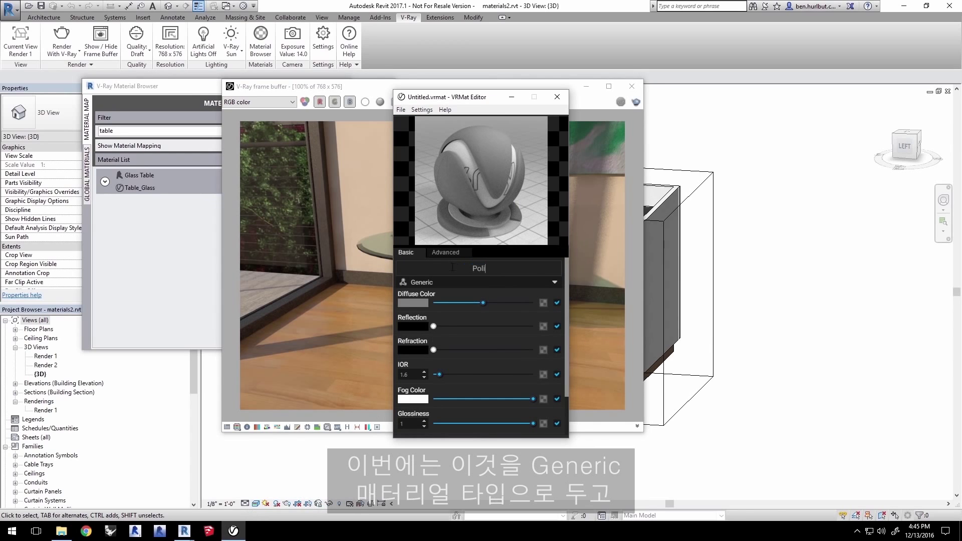
{"action": "type", "text": "shed_Concrete"}
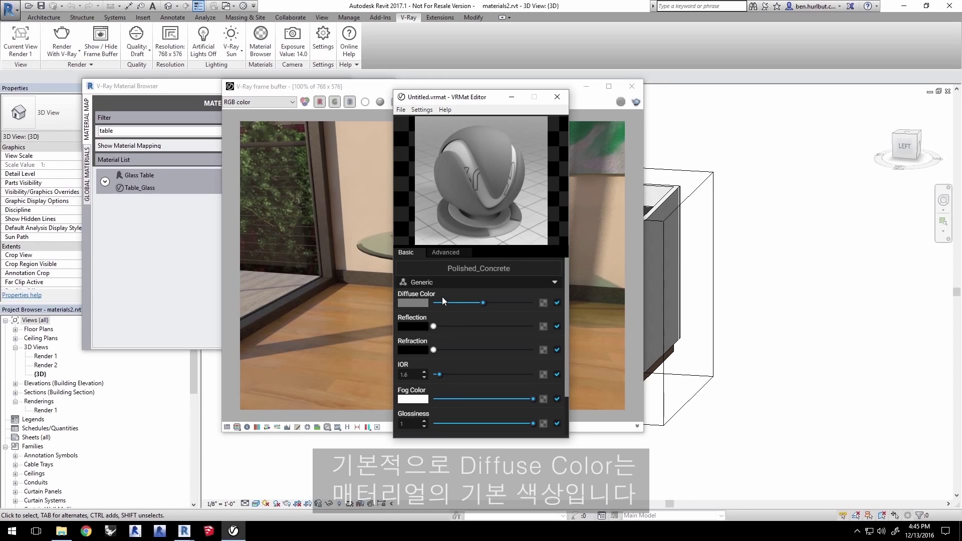
{"action": "key", "text": "Return"}
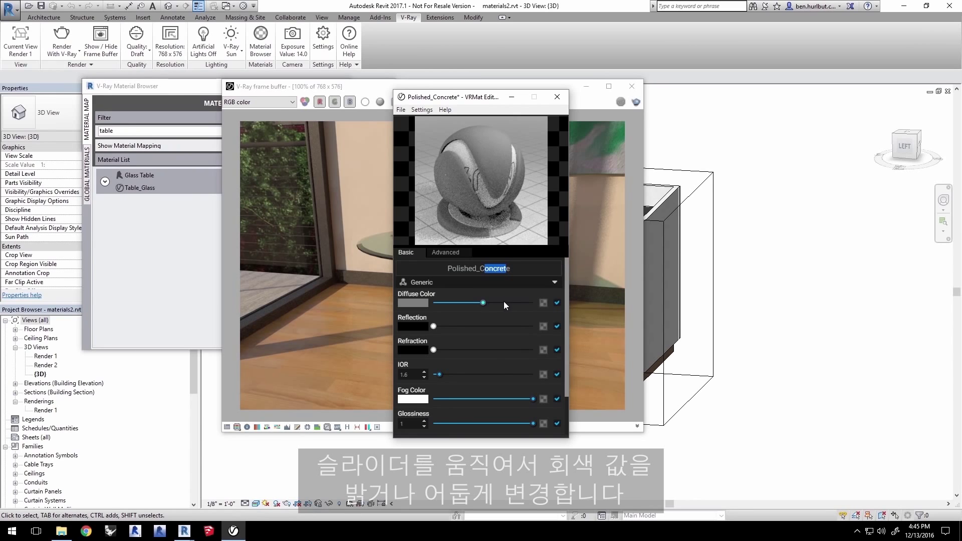
- Lighten the concrete's diffuse gray slightly and assign Concrete_Diffuse.jpg from the materials2 folder as its diffuse bitmap texture
{"action": "mouse_move", "coordinate": [483, 302]}
{"action": "left_mouse_down"}
{"action": "mouse_move", "coordinate": [511, 303]}
{"action": "mouse_move", "coordinate": [455, 303]}
{"action": "mouse_move", "coordinate": [490, 302]}
{"action": "left_mouse_up"}
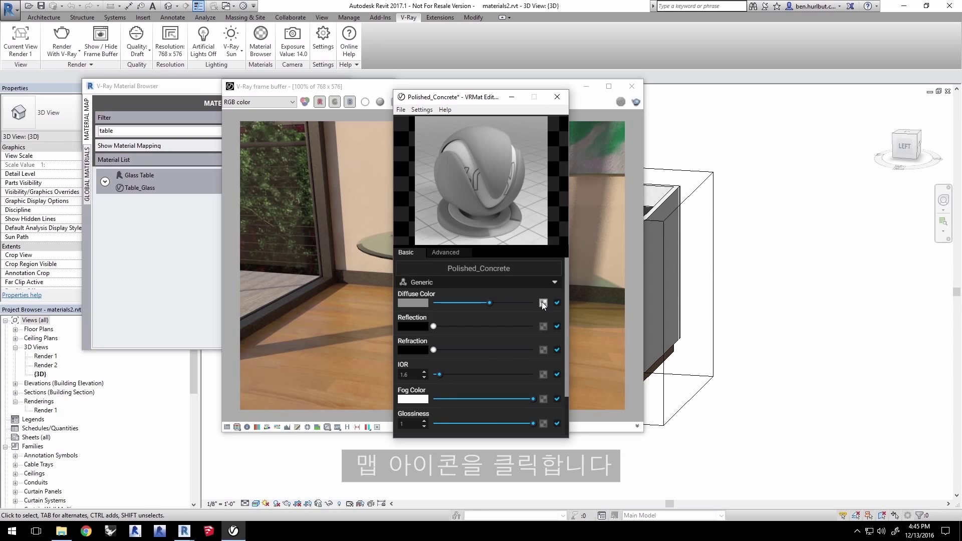
{"action": "left_click", "coordinate": [543, 303]}
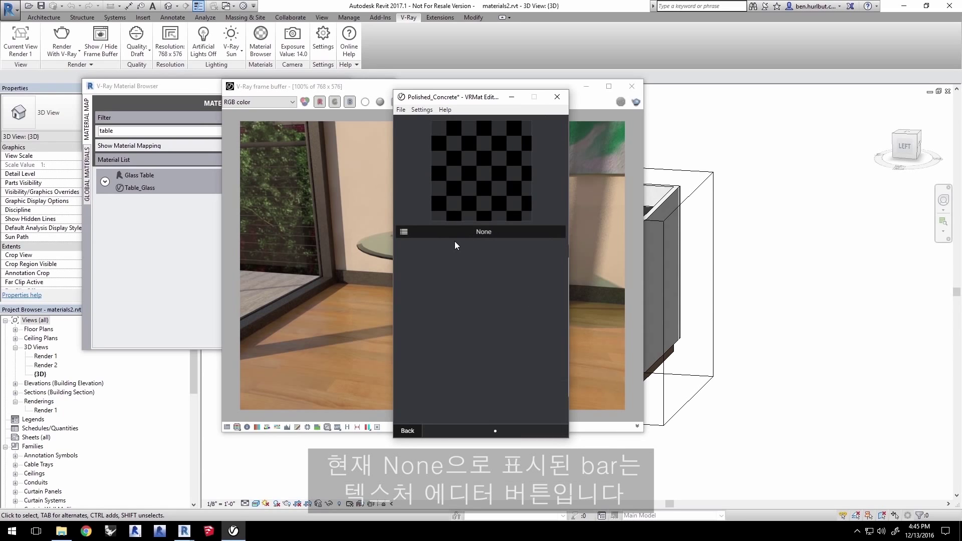
{"action": "left_click", "coordinate": [466, 232]}
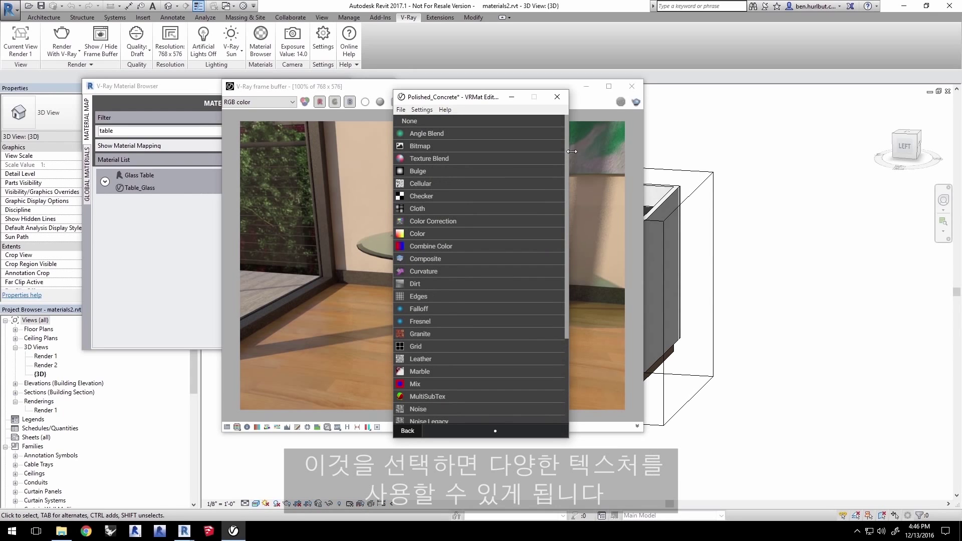
{"action": "mouse_move", "coordinate": [567, 157]}
{"action": "left_mouse_down"}
{"action": "mouse_move", "coordinate": [567, 242]}
{"action": "mouse_move", "coordinate": [563, 144]}
{"action": "left_mouse_up"}
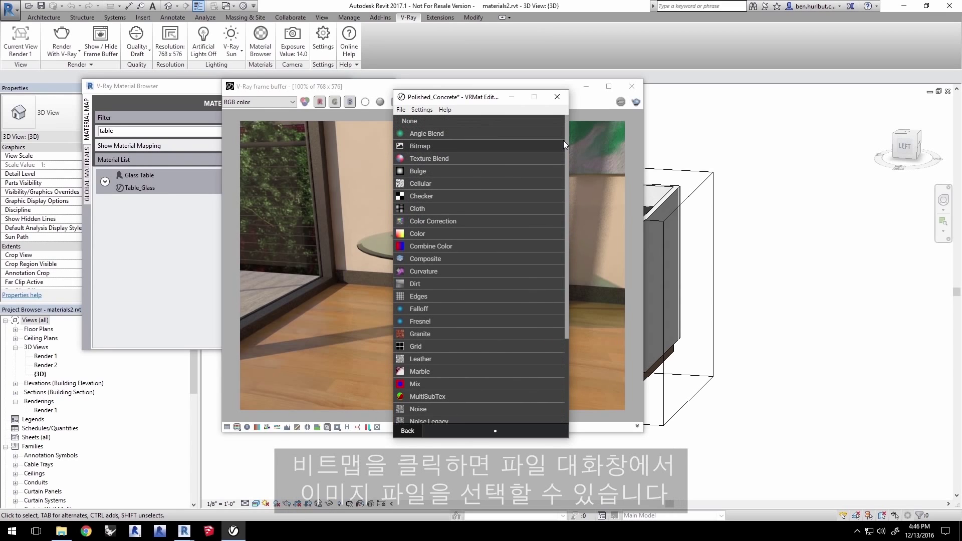
{"action": "left_click", "coordinate": [513, 145]}
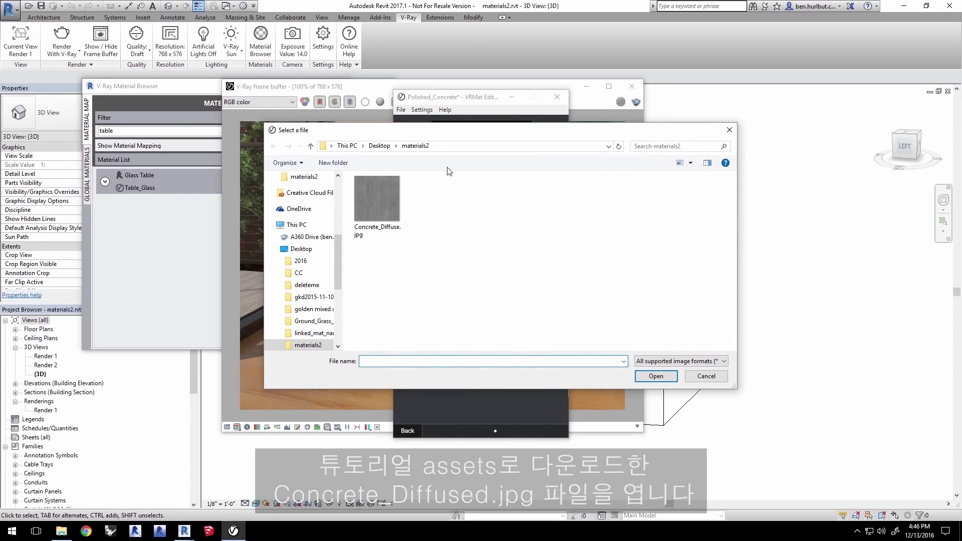
{"action": "left_click", "coordinate": [389, 200]}
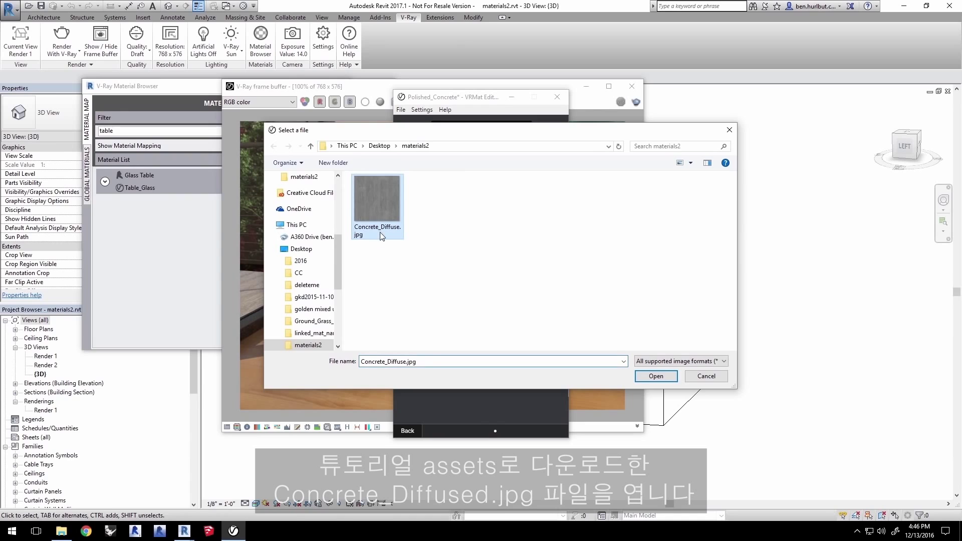
{"action": "left_click", "coordinate": [656, 376]}
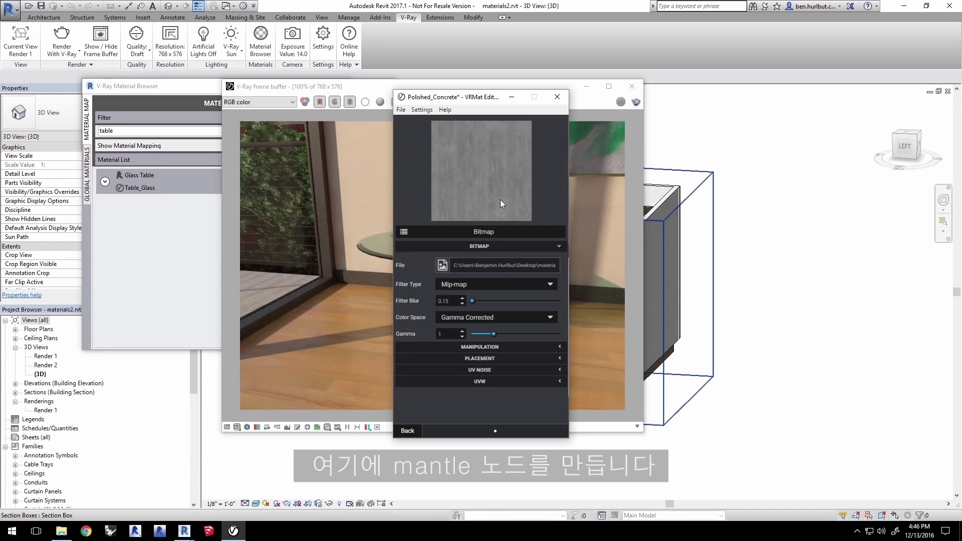
{"action": "left_click", "coordinate": [414, 433]}
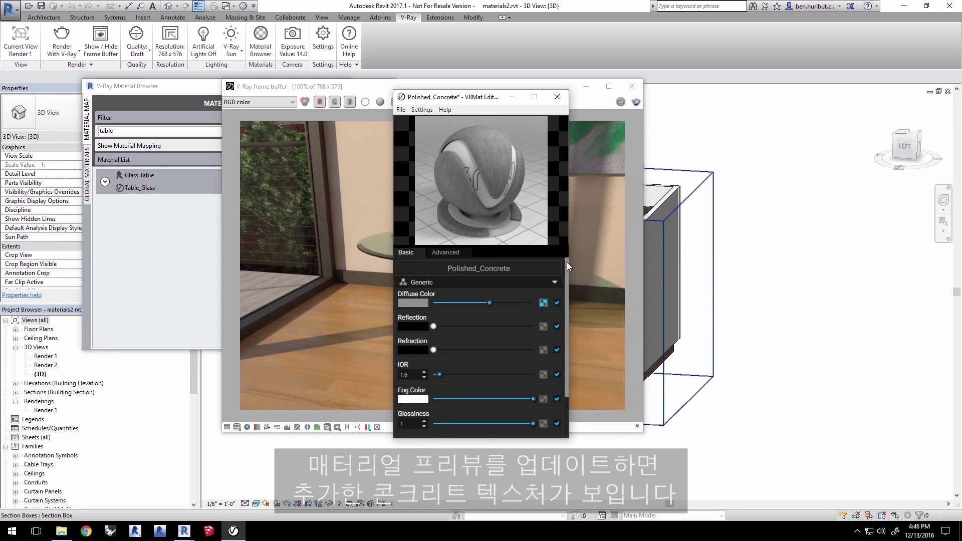
- Raise the concrete's reflection color to nearly white and set its glossiness to 0.85
{"action": "left_click_drag", "start_coordinate": [567, 262], "coordinate": [570, 282]}
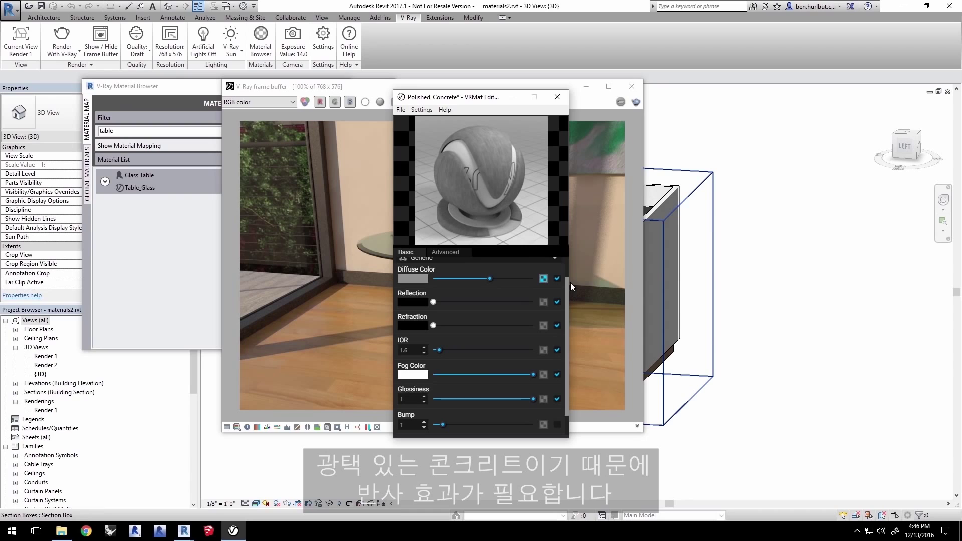
{"action": "left_click_drag", "start_coordinate": [434, 301], "coordinate": [531, 304]}
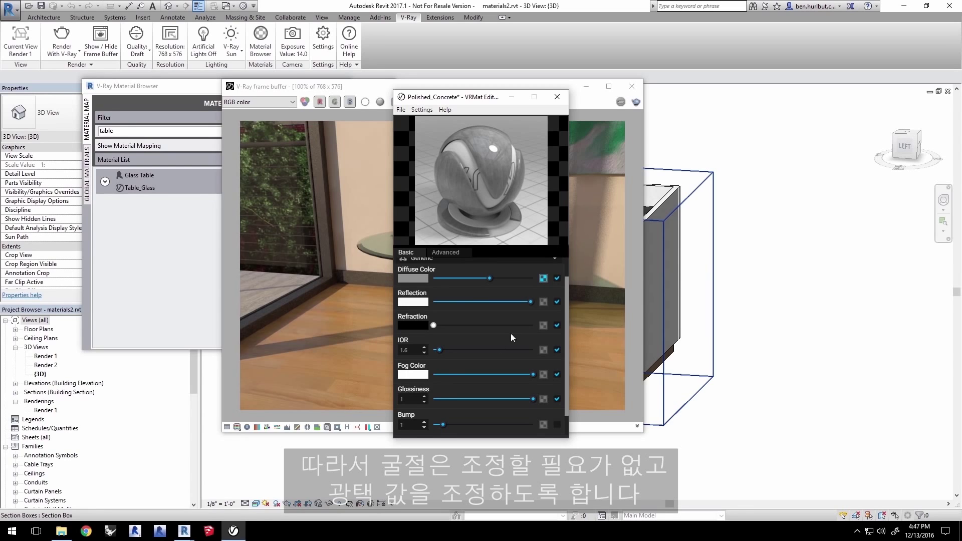
{"action": "left_click_drag", "start_coordinate": [564, 299], "coordinate": [569, 323]}
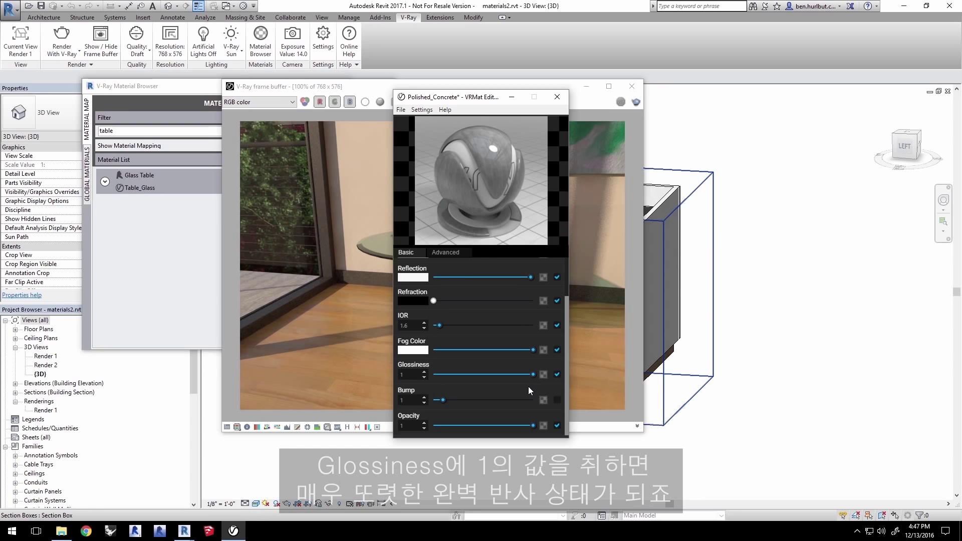
{"action": "left_click_drag", "start_coordinate": [532, 375], "coordinate": [513, 375]}
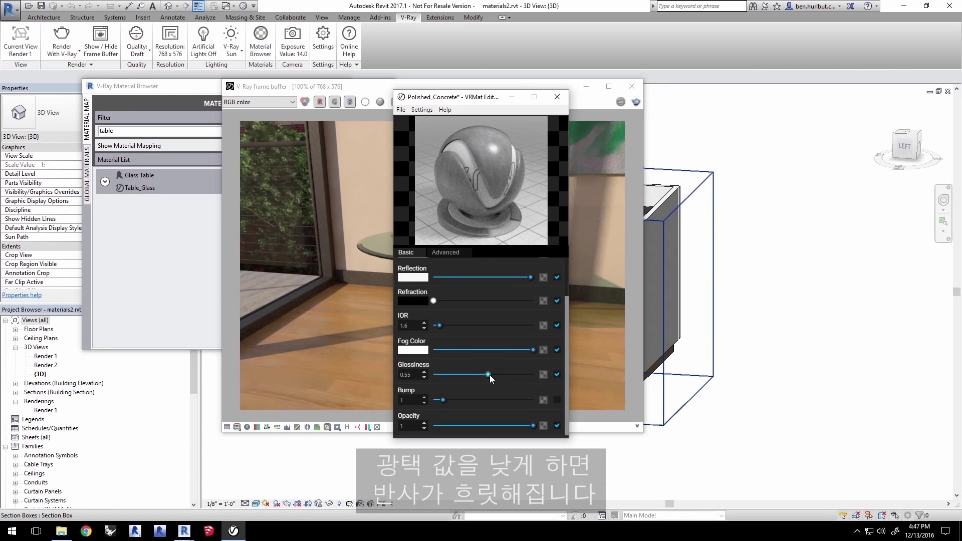
{"action": "left_click_drag", "start_coordinate": [489, 375], "coordinate": [498, 375]}
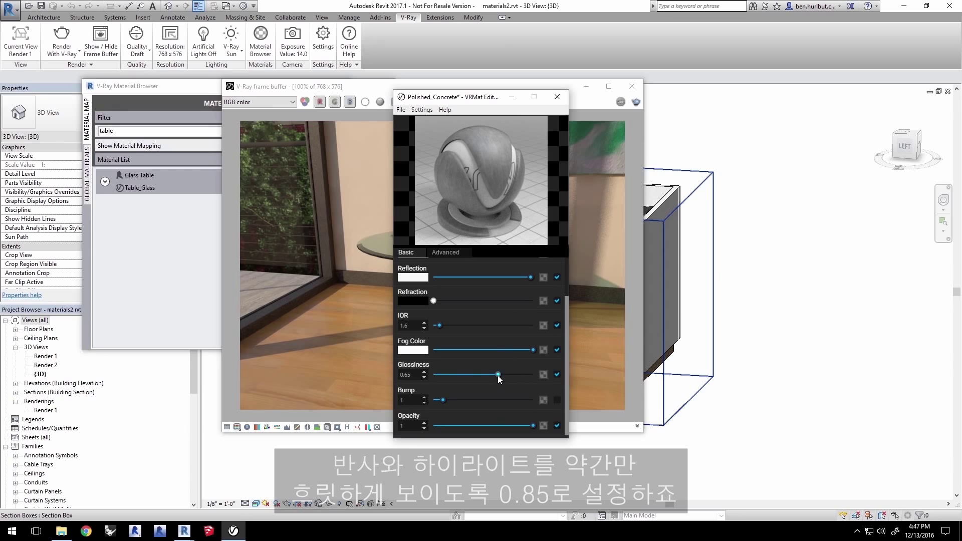
{"action": "left_click_drag", "start_coordinate": [501, 377], "coordinate": [519, 377]}
- Save the concrete material as Polished_Concrete.vrmat in the materials2 folder
{"action": "left_click", "coordinate": [401, 110]}
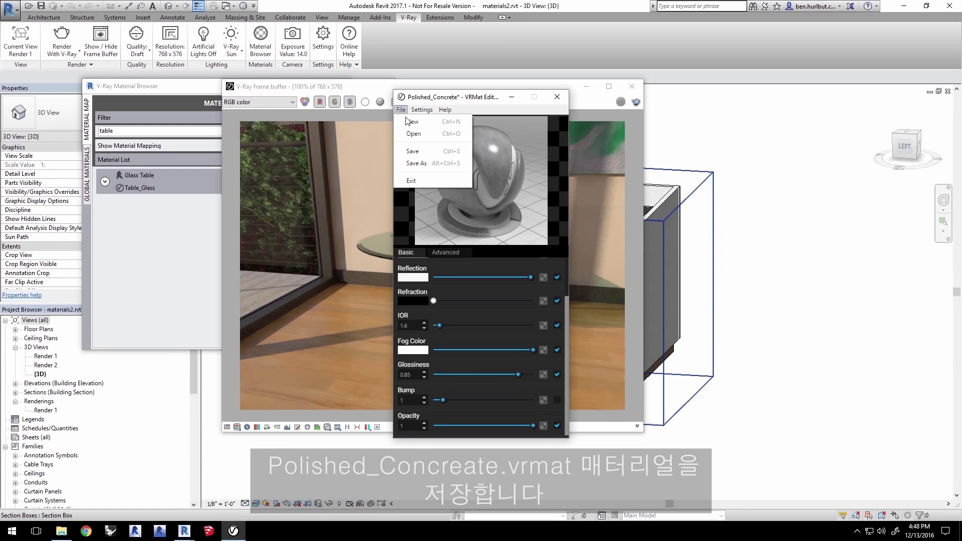
{"action": "left_click", "coordinate": [408, 159]}
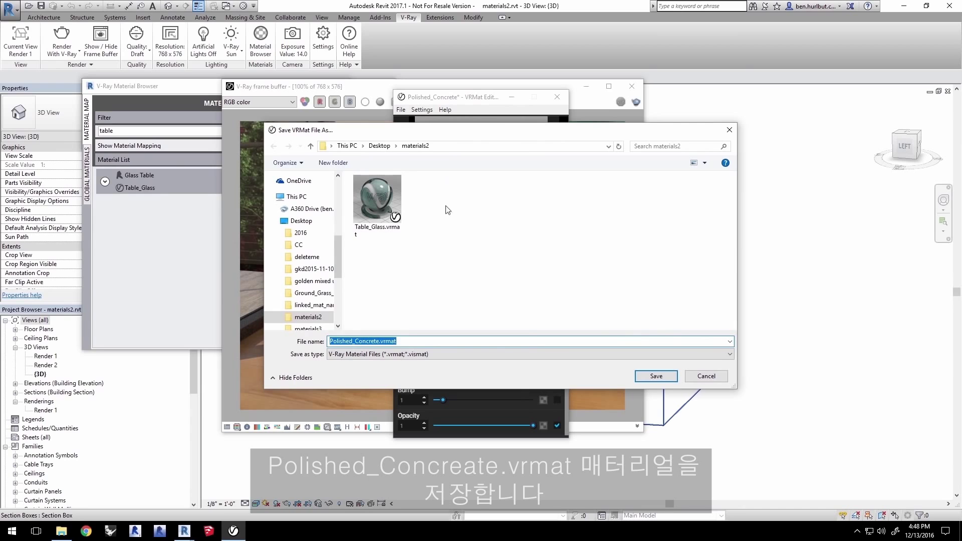
{"action": "left_click", "coordinate": [654, 376]}
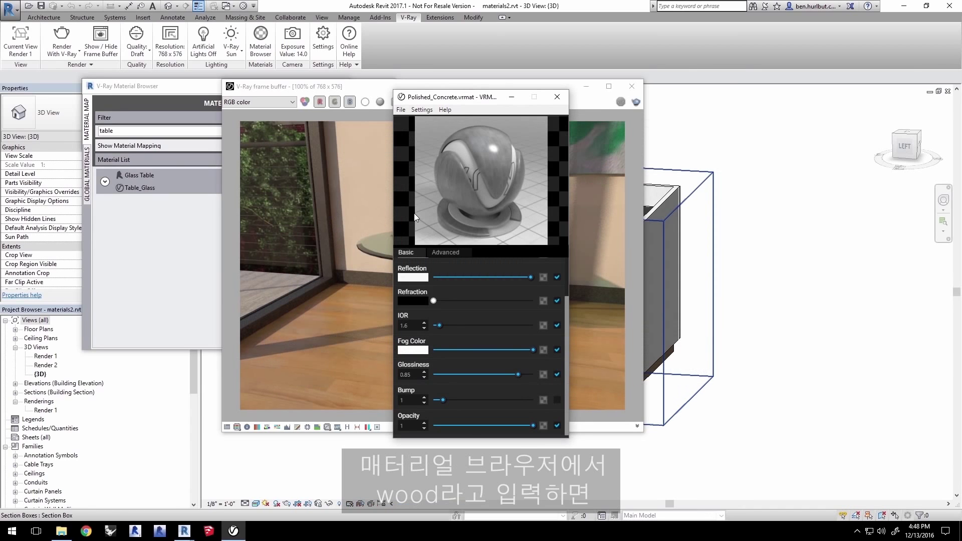
- Filter the V-Ray Material Browser by "wood" and map Wood Flooring to a VRayMaterial using Polished_Concrete.vrmat
{"action": "left_click_drag", "start_coordinate": [184, 86], "coordinate": [213, 106]}
{"action": "double_click", "coordinate": [134, 151]}
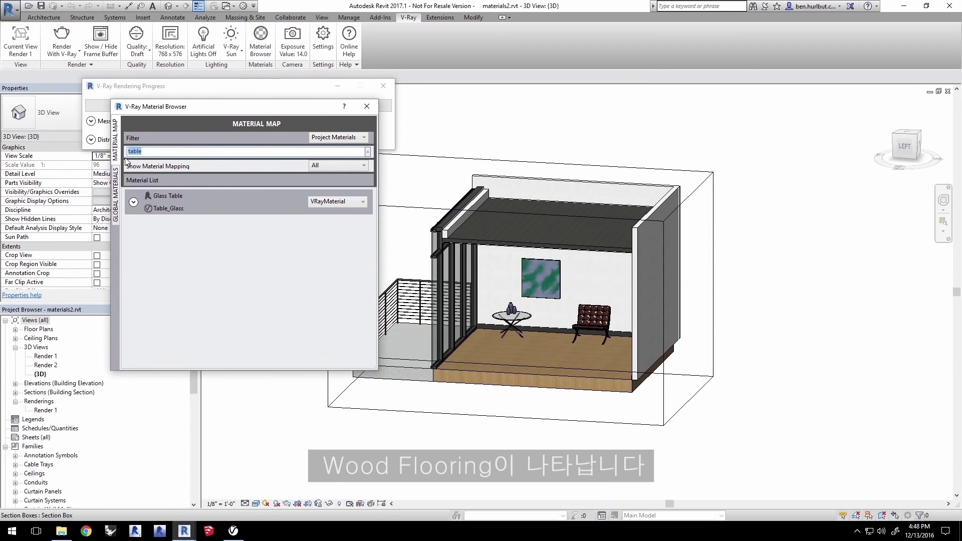
{"action": "type", "text": "wood"}
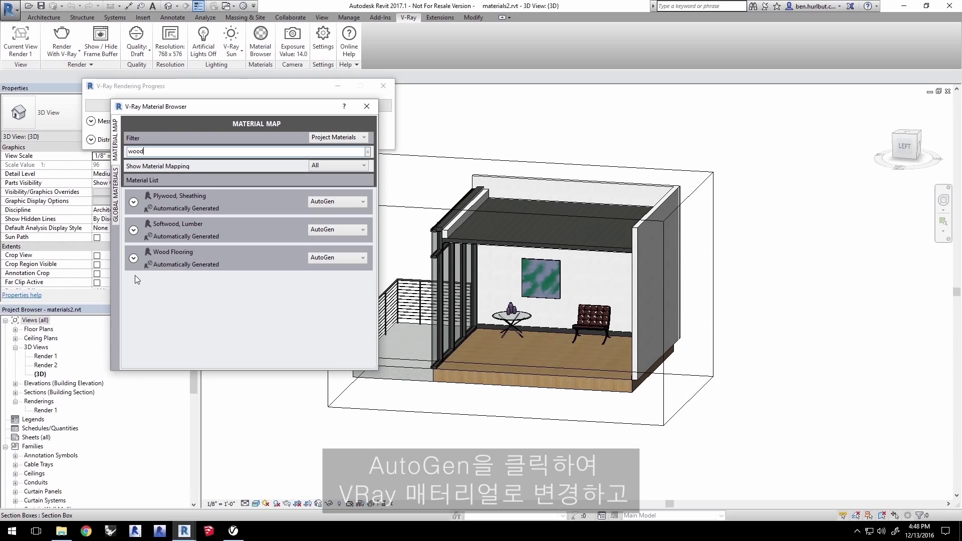
{"action": "left_click", "coordinate": [323, 258]}
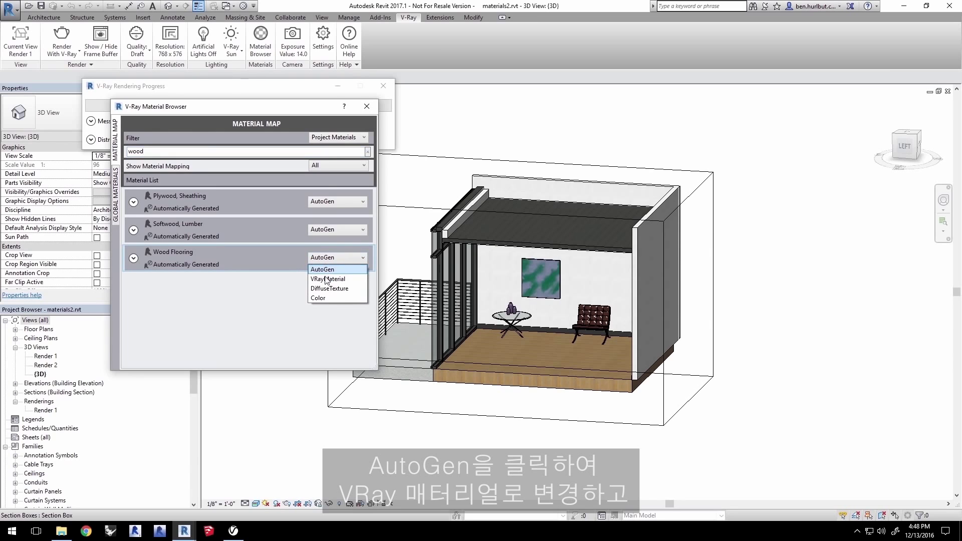
{"action": "left_click", "coordinate": [326, 276]}
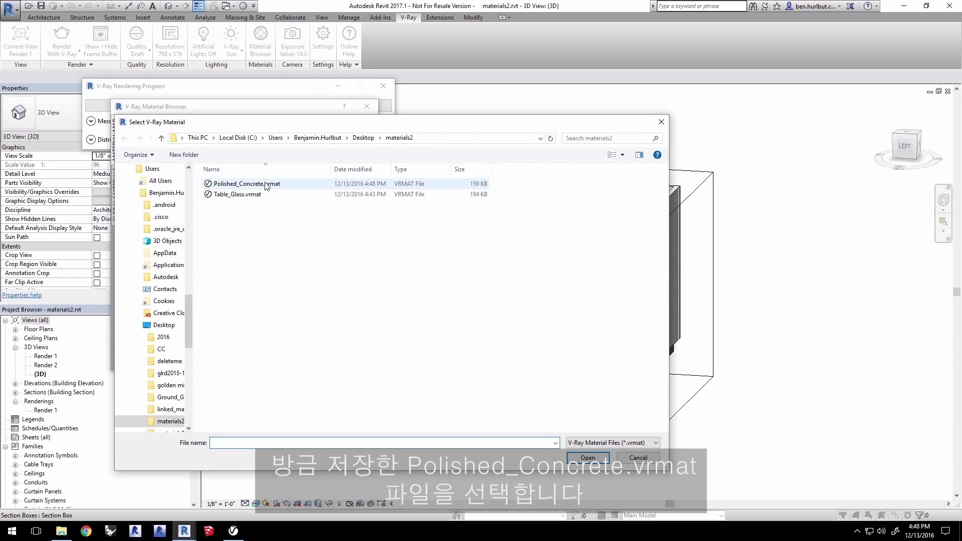
{"action": "left_click", "coordinate": [247, 184]}
{"action": "left_click", "coordinate": [587, 458]}
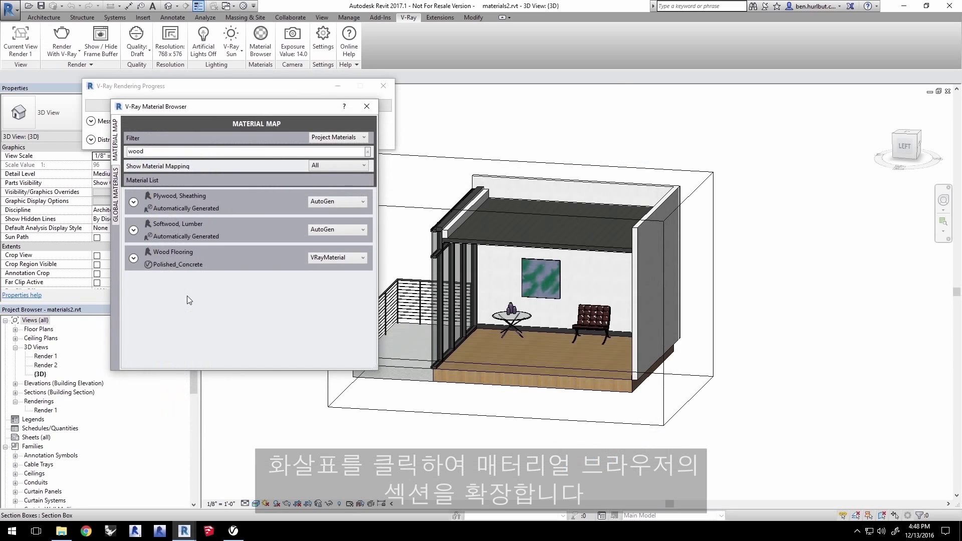
- Expand the Wood Flooring mapping and set its sample size width and height to 10' each
{"action": "left_click", "coordinate": [133, 258]}
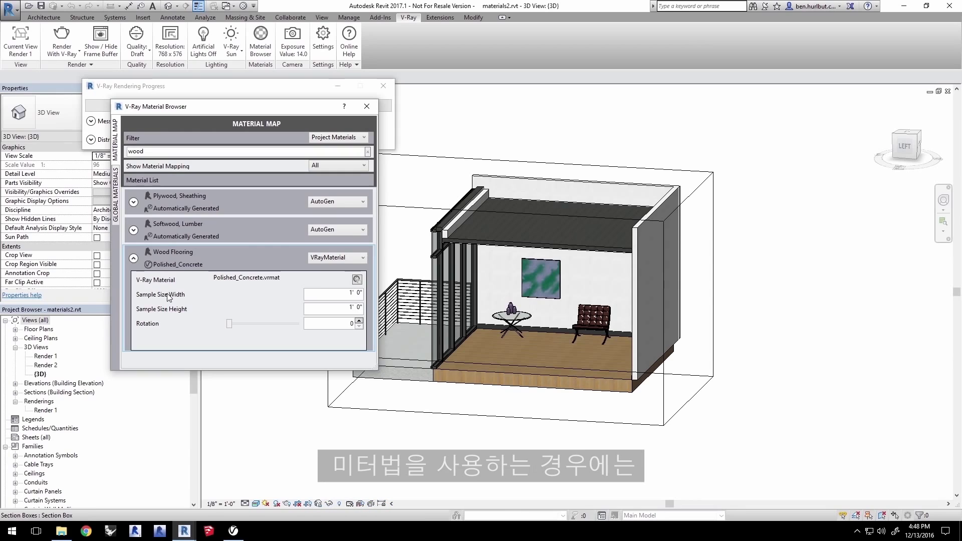
{"action": "double_click", "coordinate": [357, 293]}
{"action": "type", "text": "10"}
{"action": "key", "text": "Tab"}
{"action": "type", "text": "10"}
{"action": "left_click", "coordinate": [337, 294]}
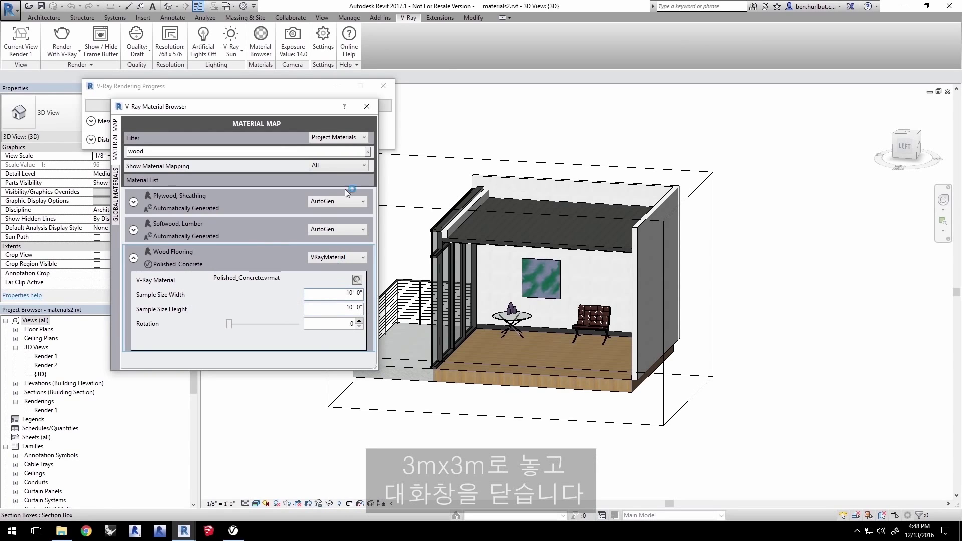
- Close the V-Ray Material Browser and set the V-Ray current view to Render 2
{"action": "left_click", "coordinate": [367, 106]}
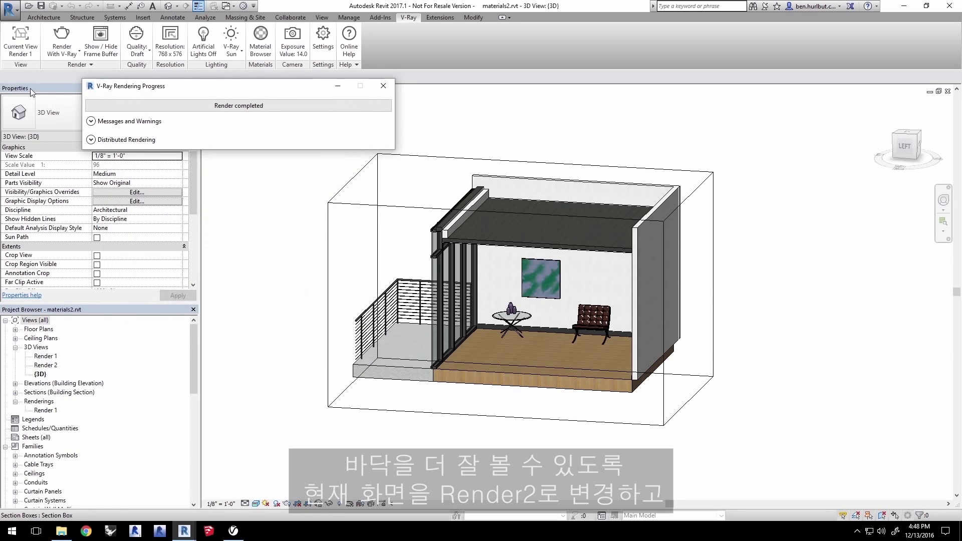
{"action": "left_click", "coordinate": [21, 39]}
{"action": "left_click", "coordinate": [30, 128]}
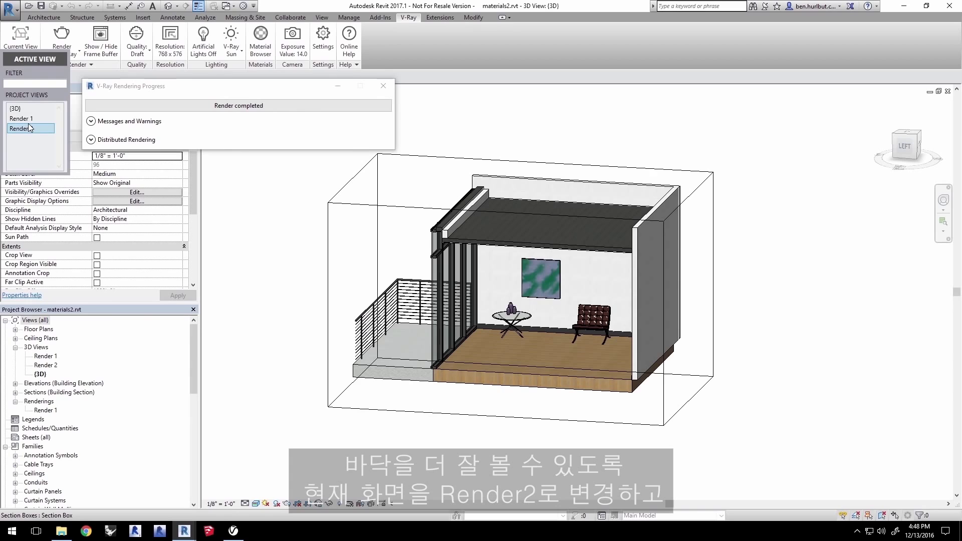
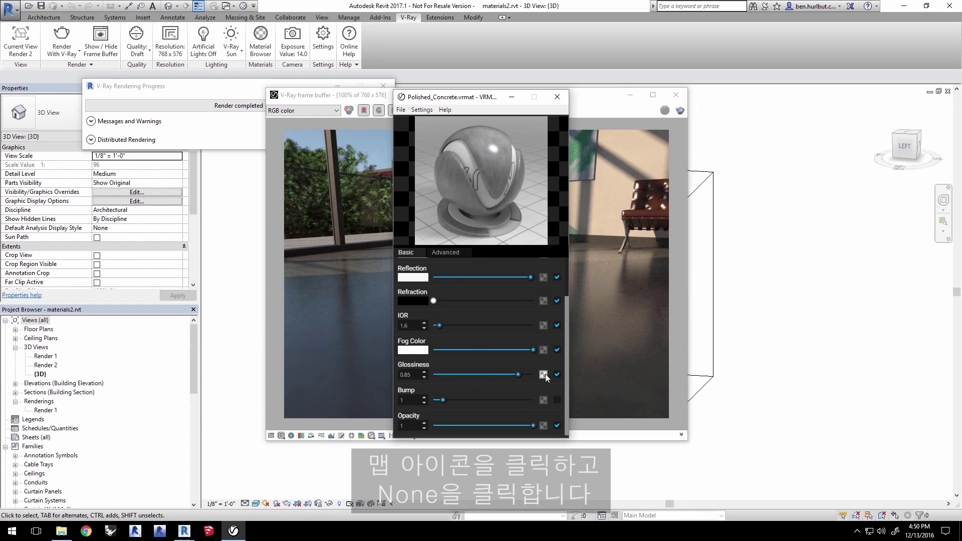
- Assign a Noise Legacy texture to the glossiness of Polished_Concrete in VRMat Editor
{"action": "left_click", "coordinate": [545, 374]}
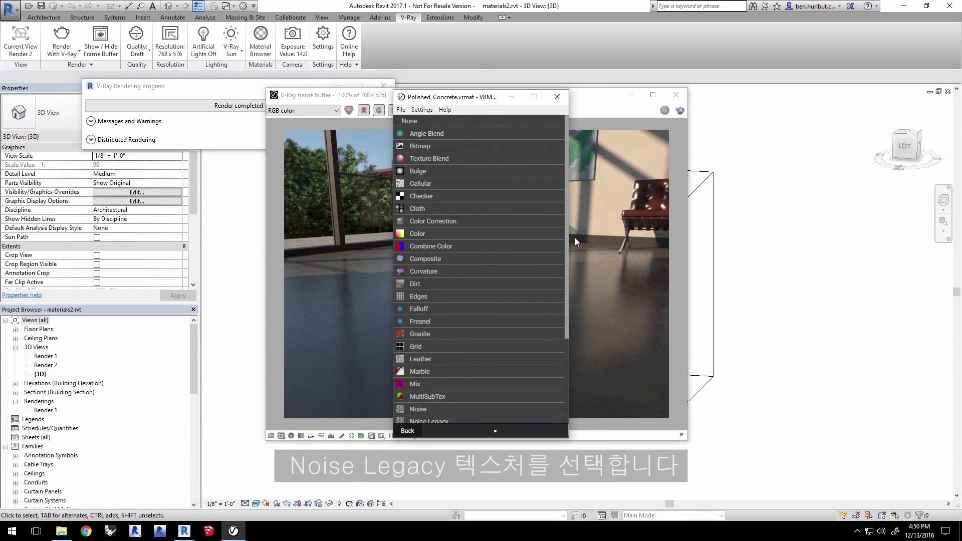
{"action": "left_click_drag", "start_coordinate": [566, 233], "coordinate": [569, 289]}
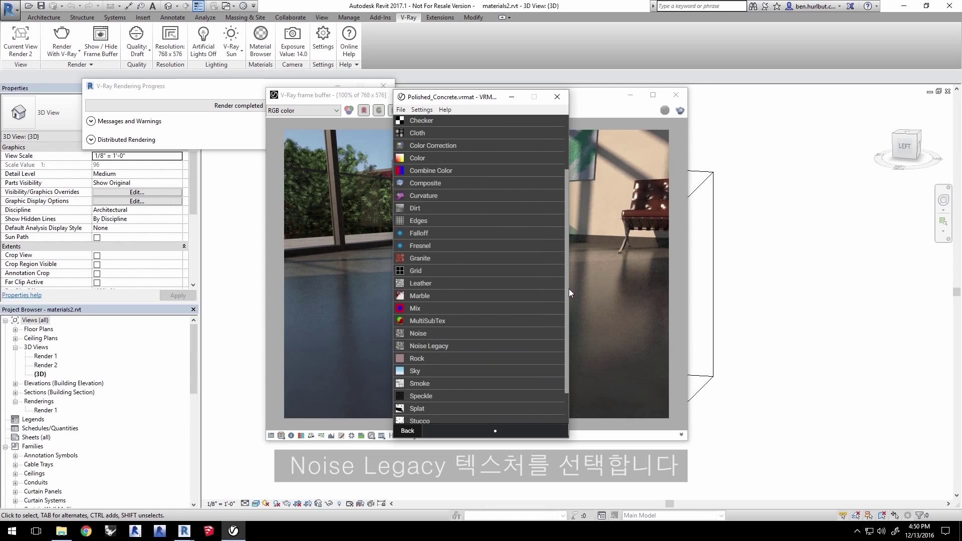
{"action": "left_click", "coordinate": [474, 345]}
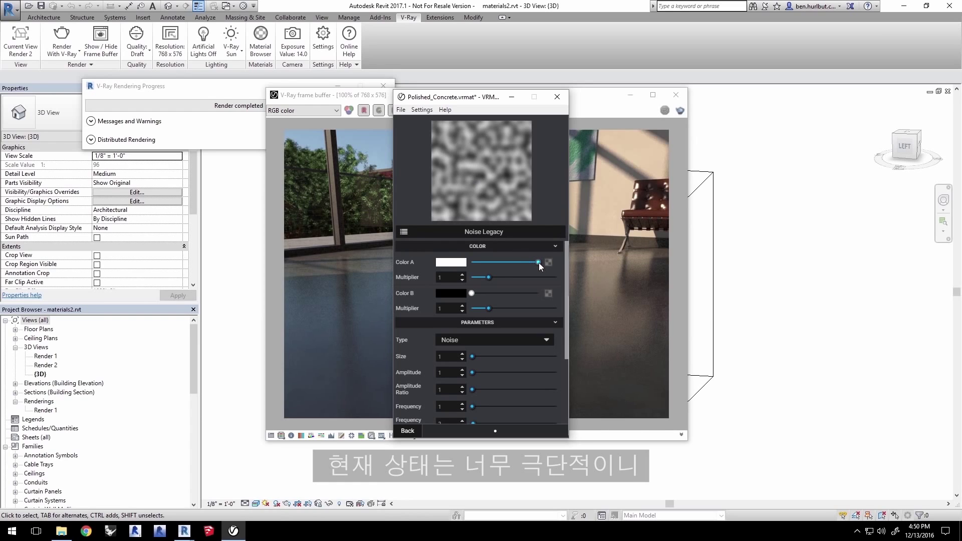
- Darken the glossiness noise's Color A slightly, raise Color B to light gray, set its type to Perlin, and return to the material
{"action": "left_click_drag", "start_coordinate": [539, 263], "coordinate": [532, 266]}
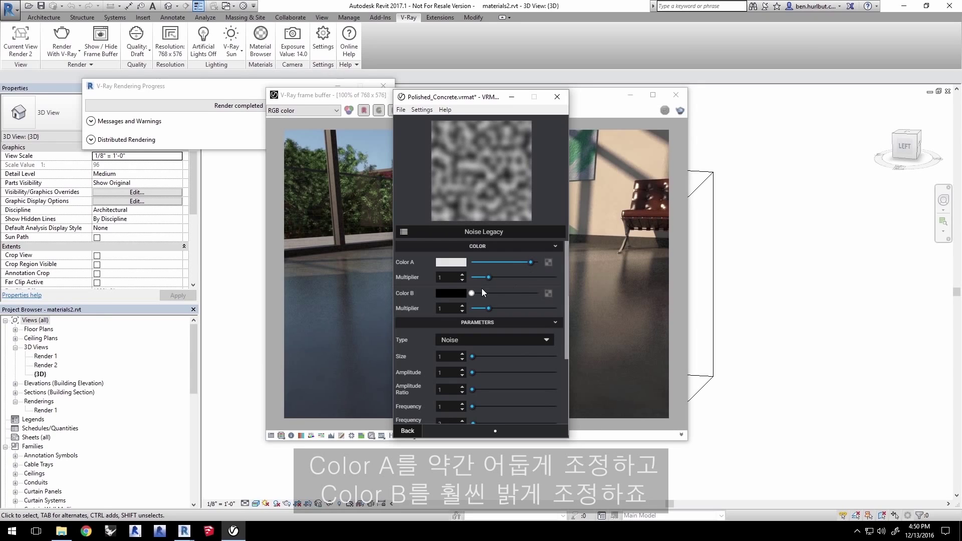
{"action": "left_click_drag", "start_coordinate": [472, 293], "coordinate": [522, 297]}
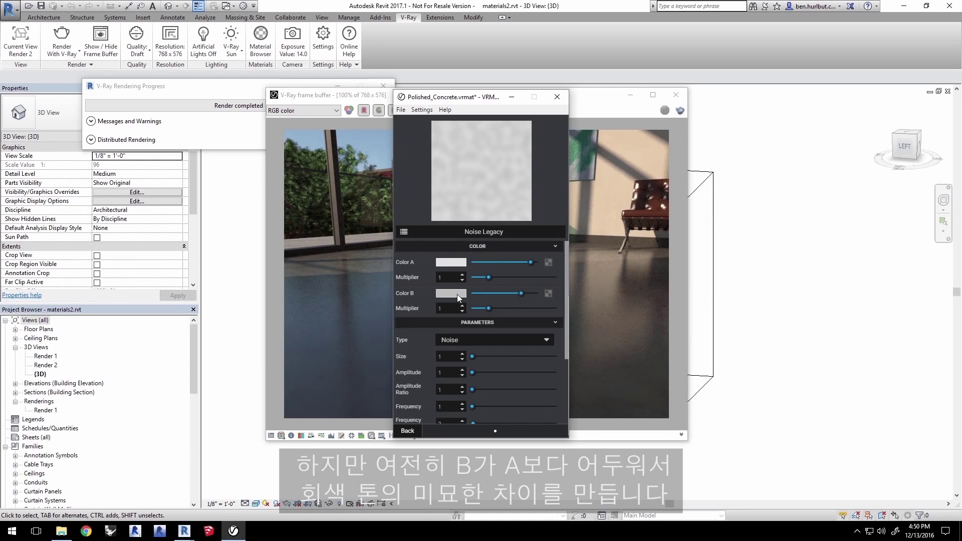
{"action": "left_click", "coordinate": [483, 341]}
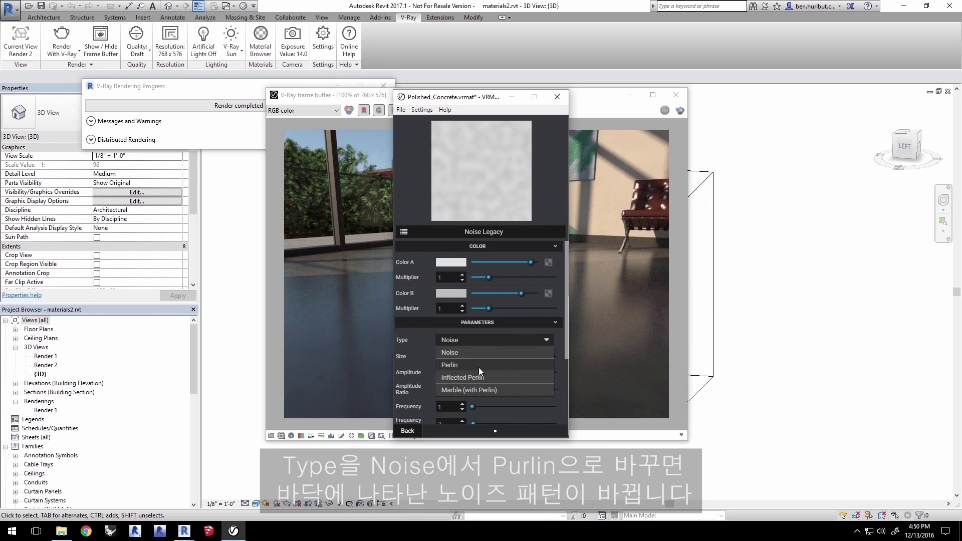
{"action": "left_click", "coordinate": [479, 366]}
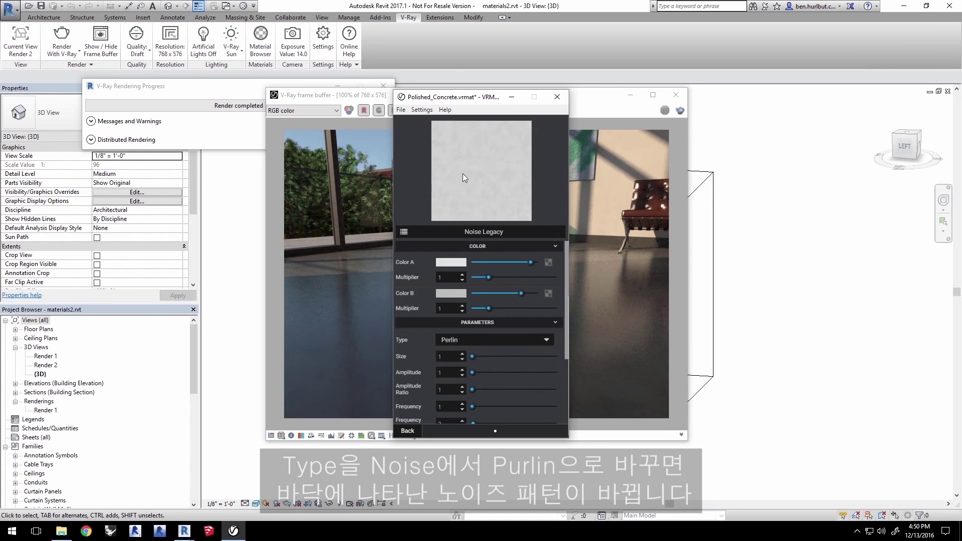
{"action": "left_click", "coordinate": [412, 431]}
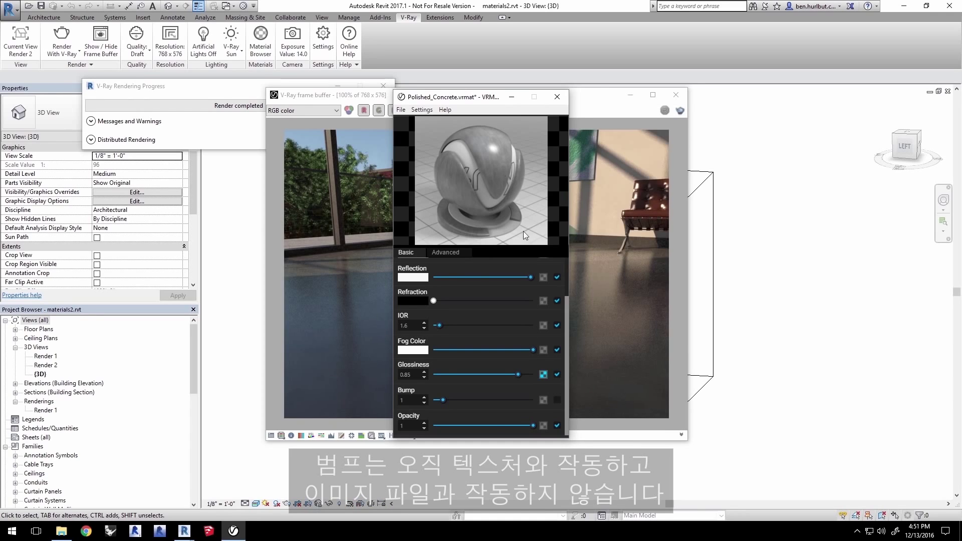
- Assign a Noise Legacy texture with default settings to the material's bump and return to the material settings
{"action": "left_click", "coordinate": [544, 400]}
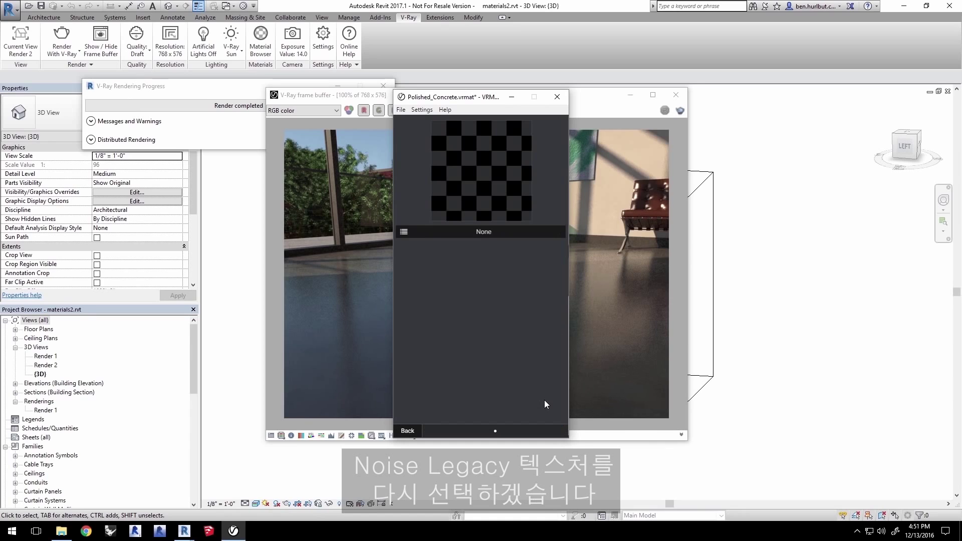
{"action": "left_click", "coordinate": [455, 232]}
{"action": "scroll", "coordinate": [464, 261], "scroll_direction": "down", "scroll_amount": 5}
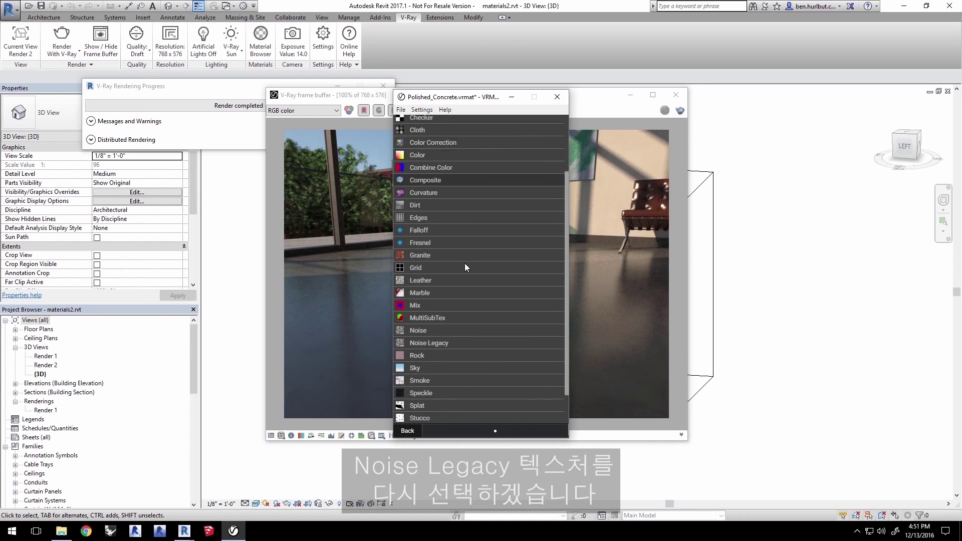
{"action": "left_click", "coordinate": [492, 321]}
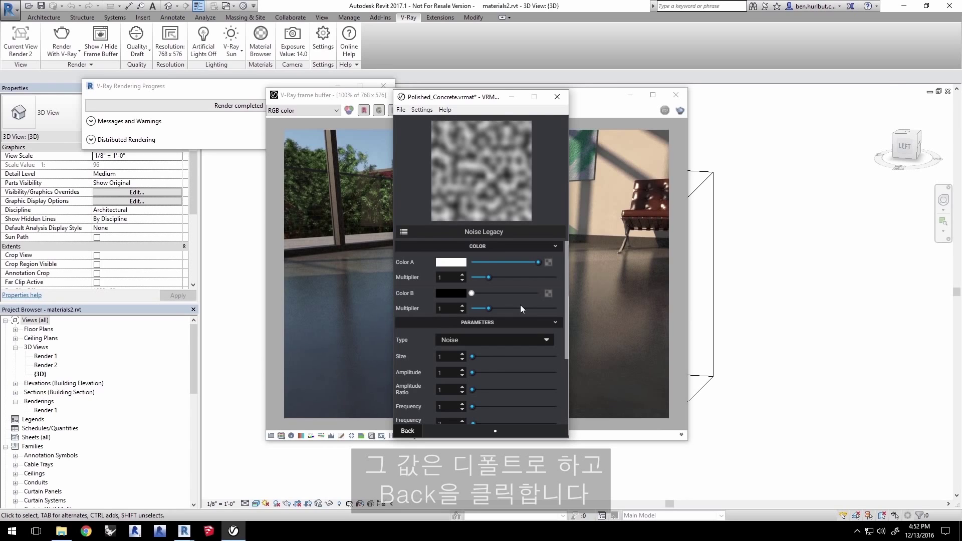
{"action": "left_click", "coordinate": [406, 432]}
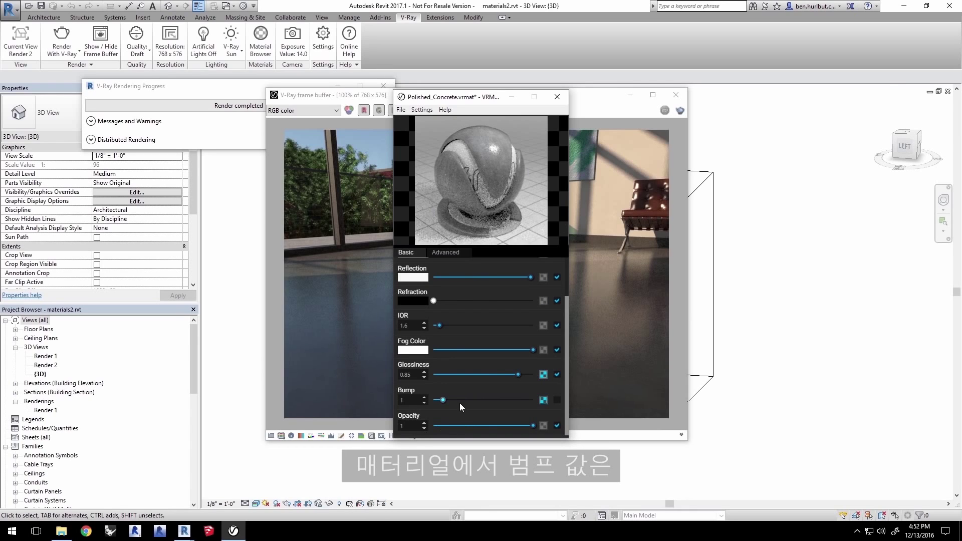
- Enable the concrete's bump with an amount of 0.03 and save over the existing Polished_Concrete.vrmat
{"action": "double_click", "coordinate": [416, 400]}
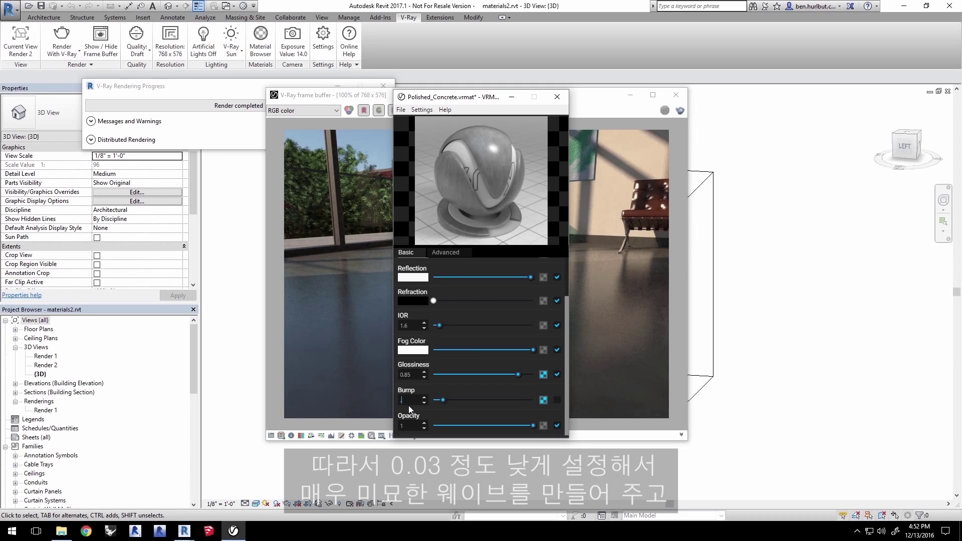
{"action": "left_click", "coordinate": [415, 376]}
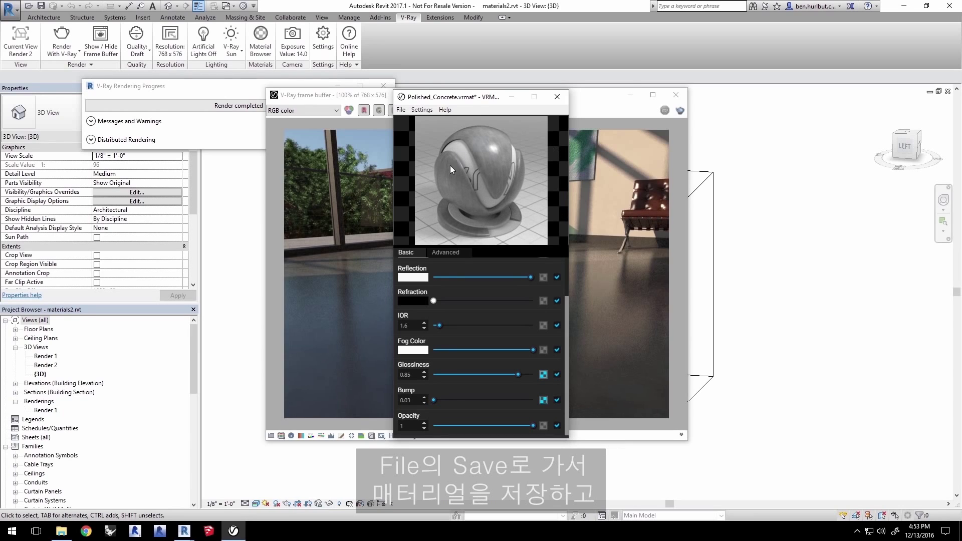
{"action": "left_click", "coordinate": [400, 109]}
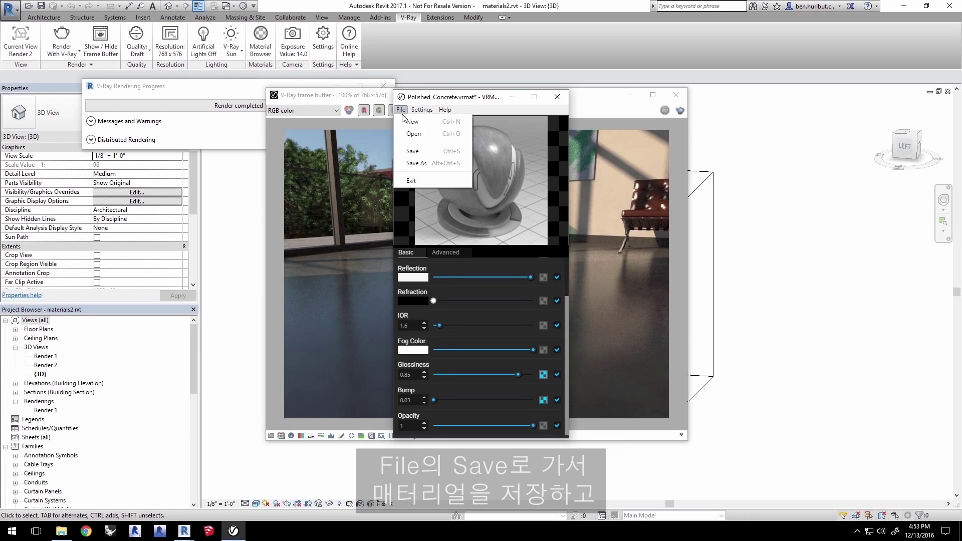
{"action": "left_click", "coordinate": [408, 152]}
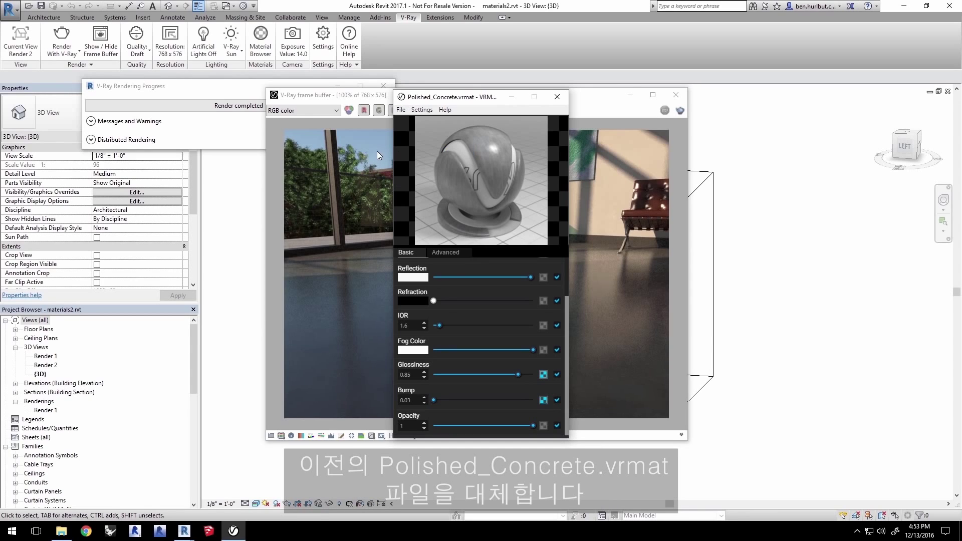
- Render only a region covering the whole floor in the V-Ray frame buffer, and turn region rendering off
{"action": "left_click", "coordinate": [377, 98]}
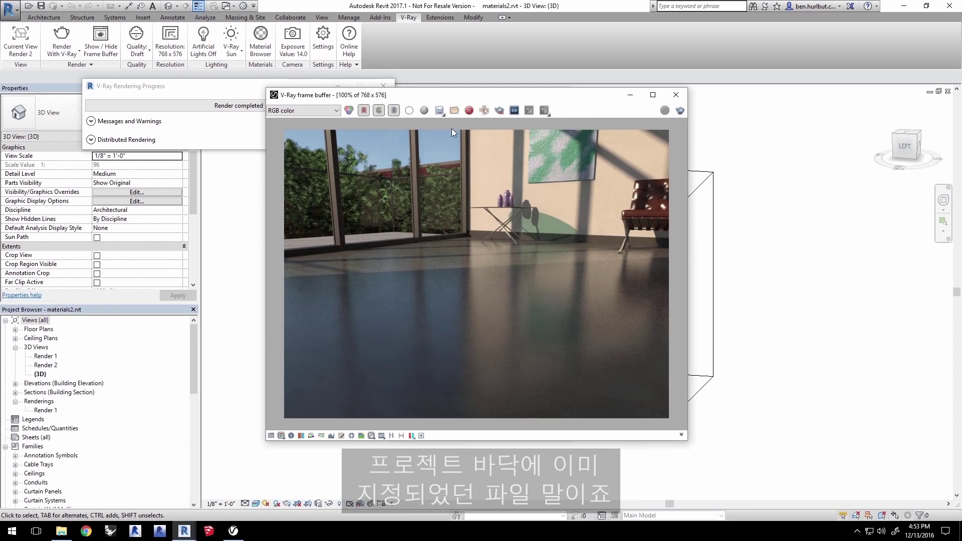
{"action": "left_click", "coordinate": [499, 111]}
{"action": "left_click_drag", "start_coordinate": [286, 234], "coordinate": [693, 482]}
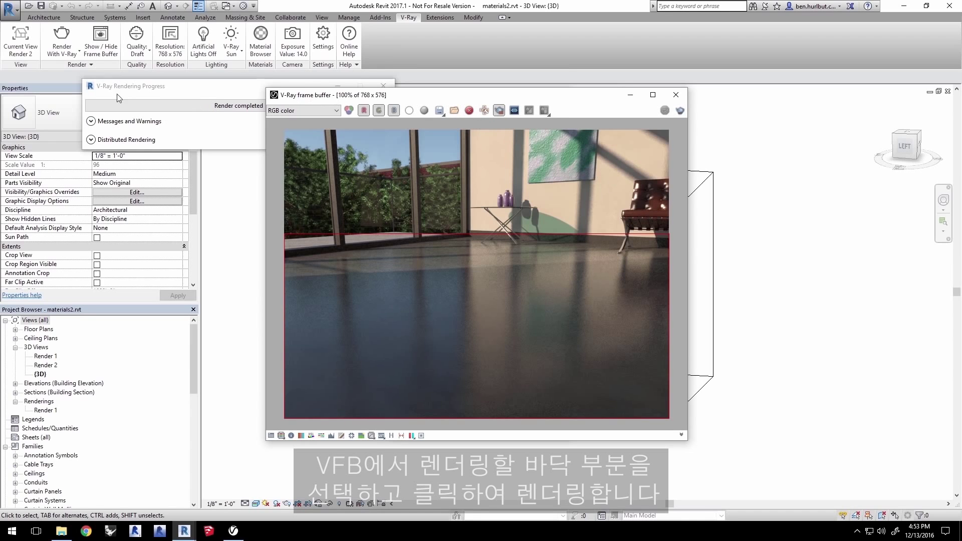
{"action": "left_click", "coordinate": [61, 40]}
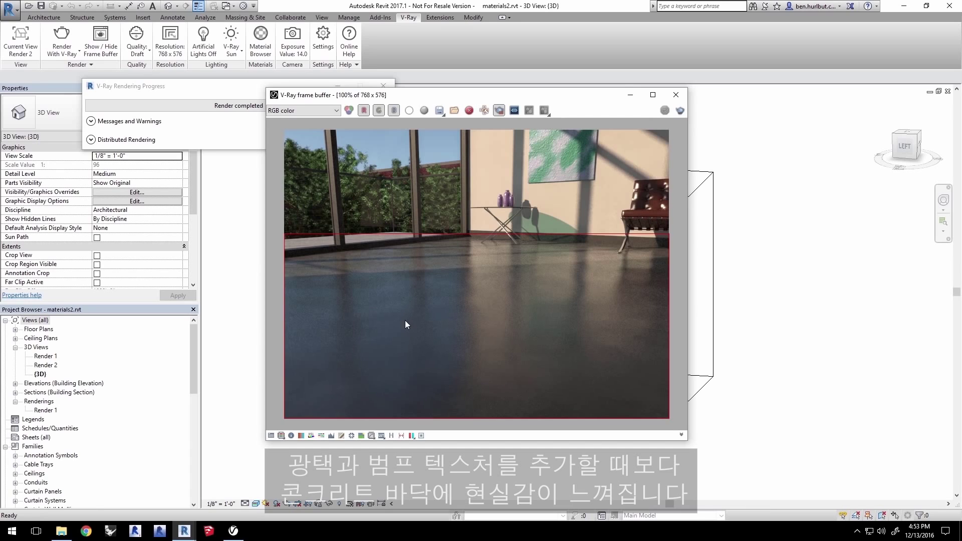
{"action": "left_click", "coordinate": [499, 110]}
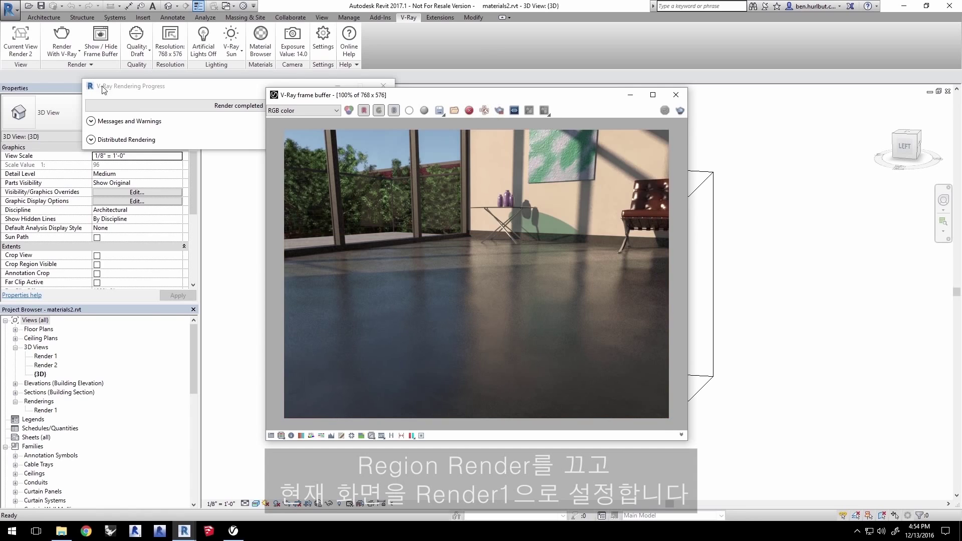
- Make Render 1 the active view for V-Ray rendering and set the render quality to High
{"action": "left_click", "coordinate": [20, 36]}
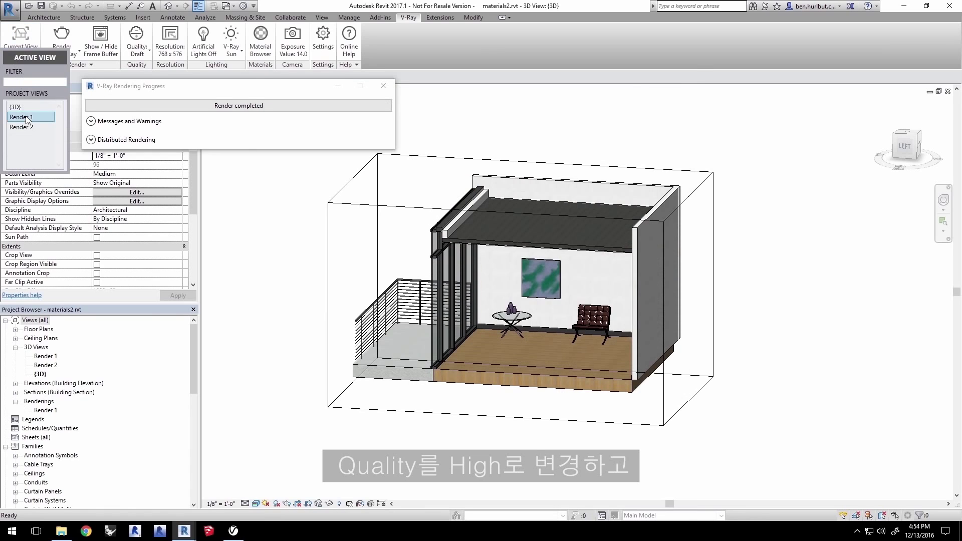
{"action": "left_click", "coordinate": [27, 118]}
{"action": "left_click", "coordinate": [129, 56]}
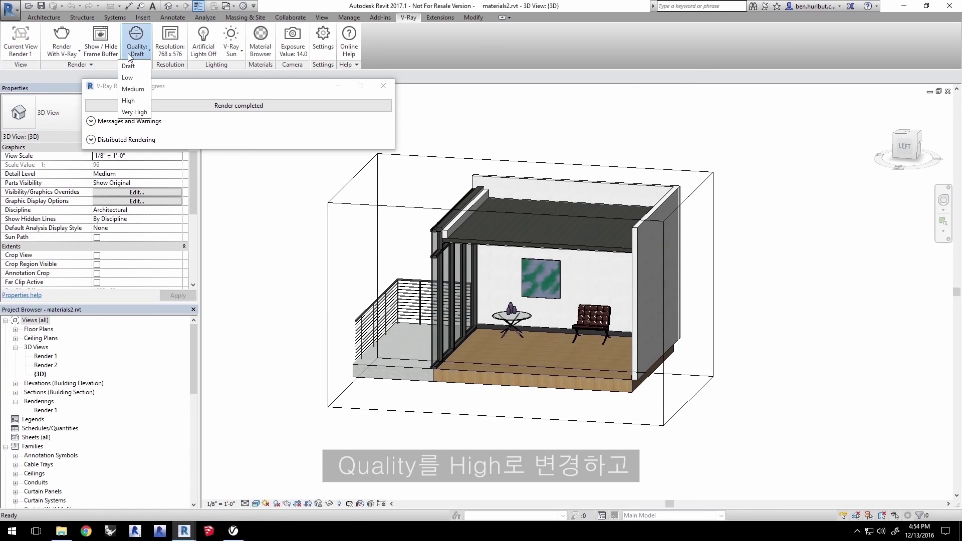
{"action": "left_click", "coordinate": [130, 103]}
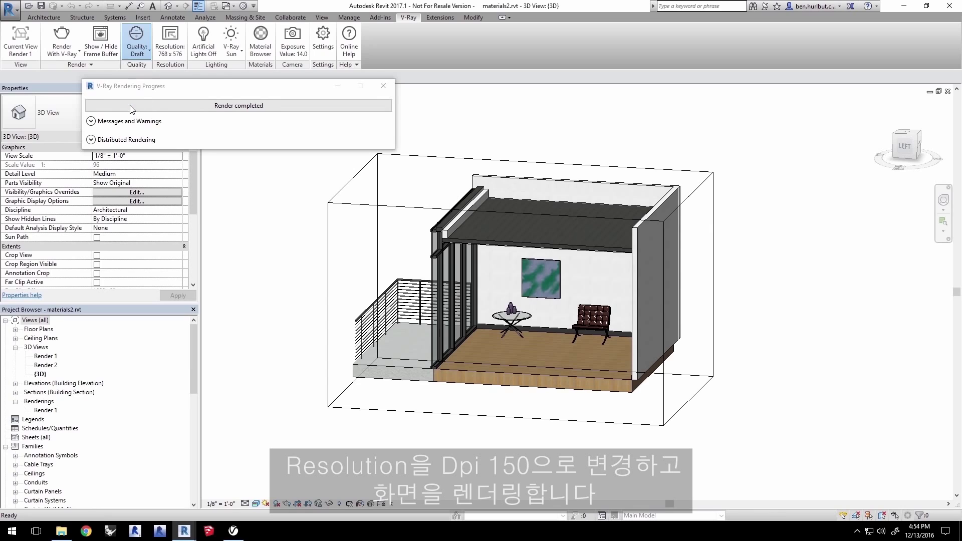
- Set the render resolution's crop region printer DPI to 150
{"action": "left_click", "coordinate": [170, 55]}
{"action": "left_click", "coordinate": [185, 197]}
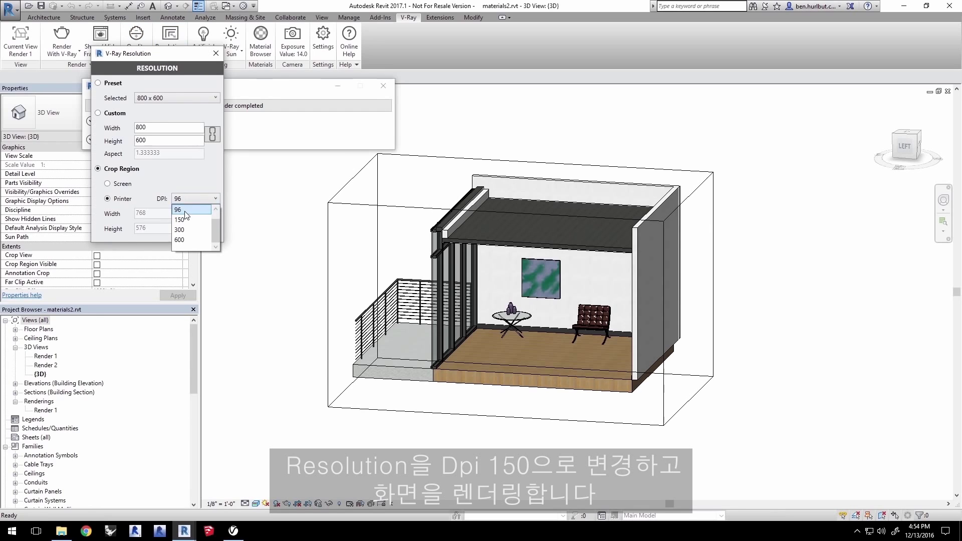
{"action": "left_click", "coordinate": [186, 211]}
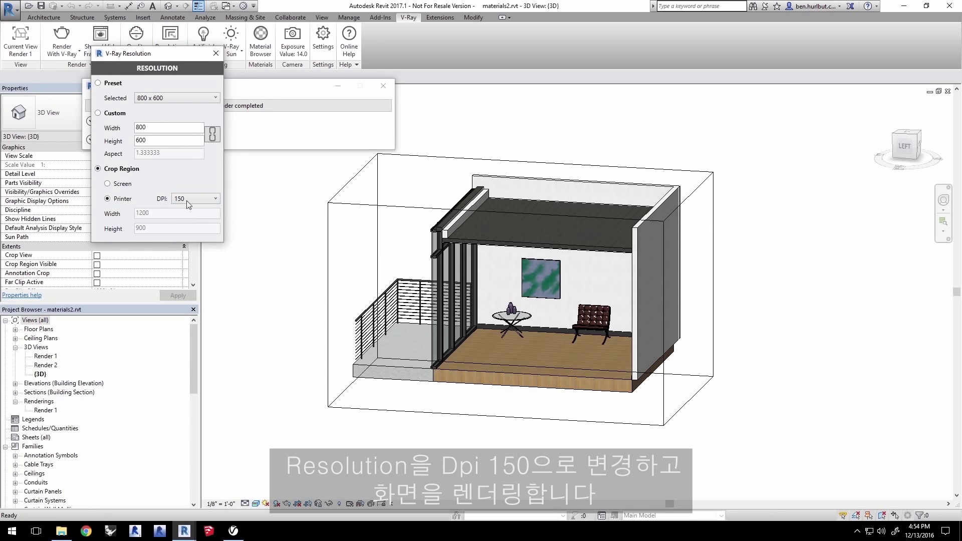
- Render the view with V-Ray, maximize the frame buffer, and stop the render once the image is clean enough
{"action": "left_click", "coordinate": [62, 40]}
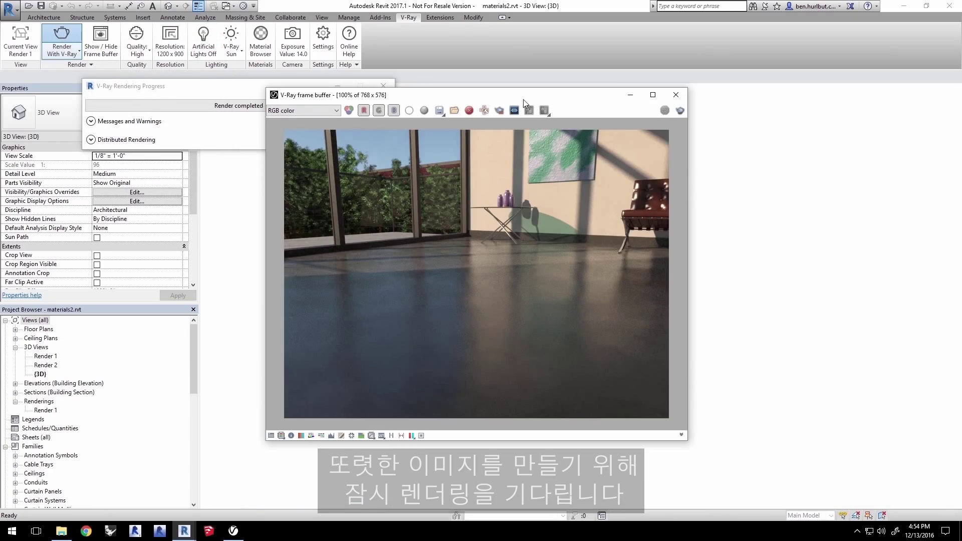
{"action": "double_click", "coordinate": [503, 95]}
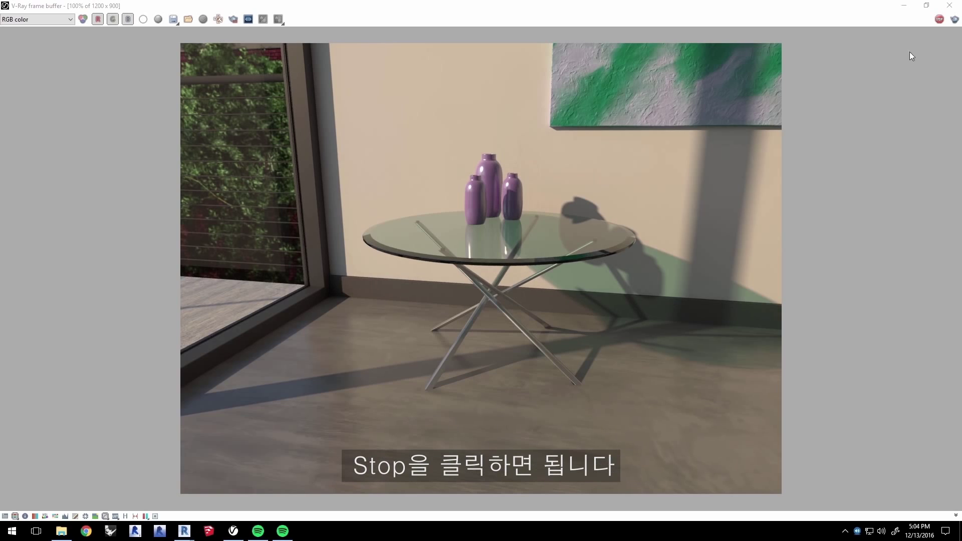
{"action": "left_click", "coordinate": [939, 19]}
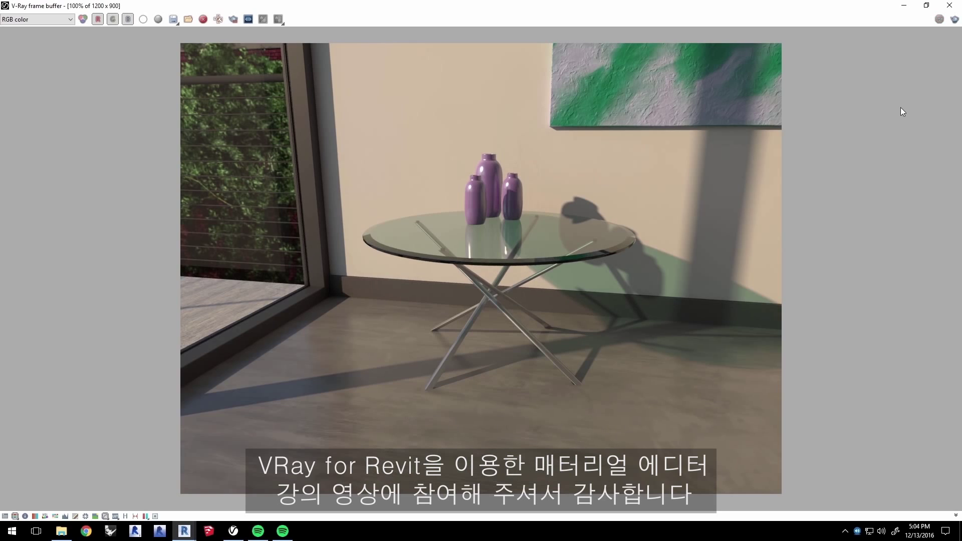